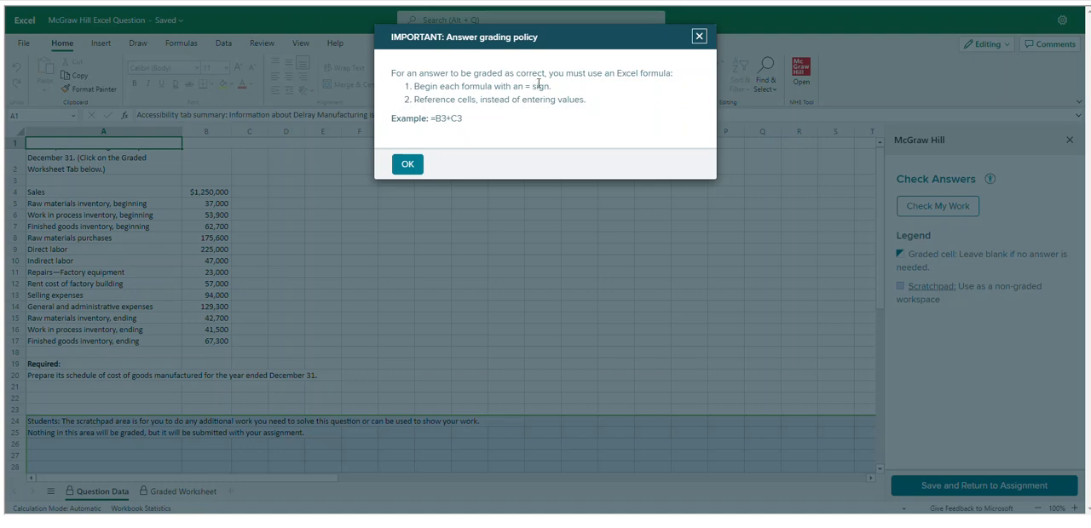
Dismiss the grading policy notice and link Graded Worksheet cell A7 to the beginning raw materials inventory label with ='Question Data'!A5
left_click(407, 167)
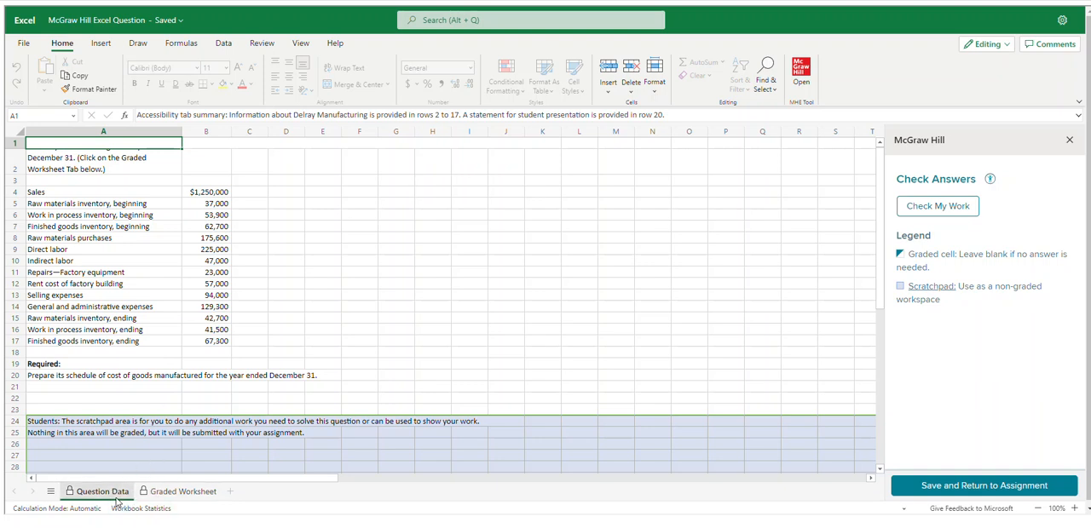
left_click(177, 492)
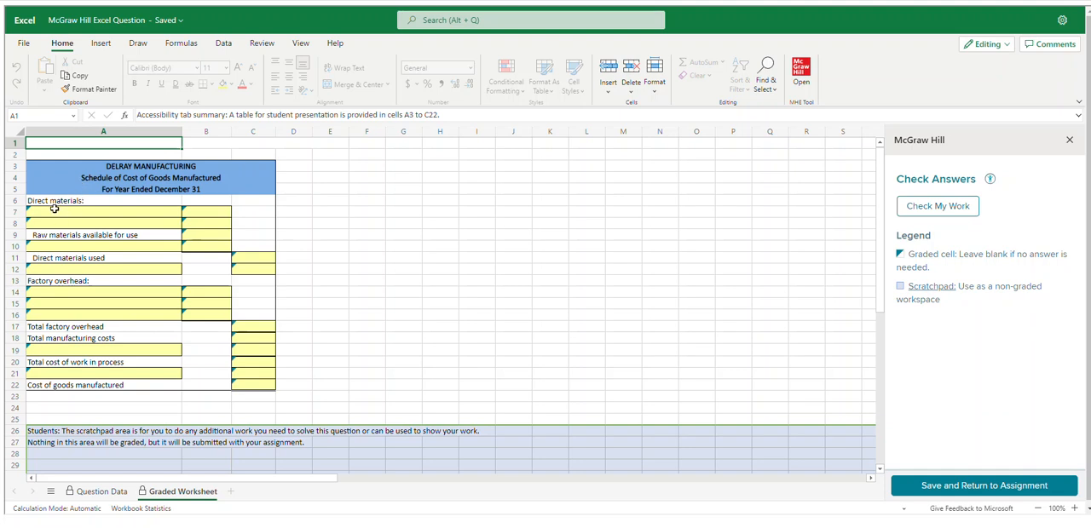
left_click(69, 211)
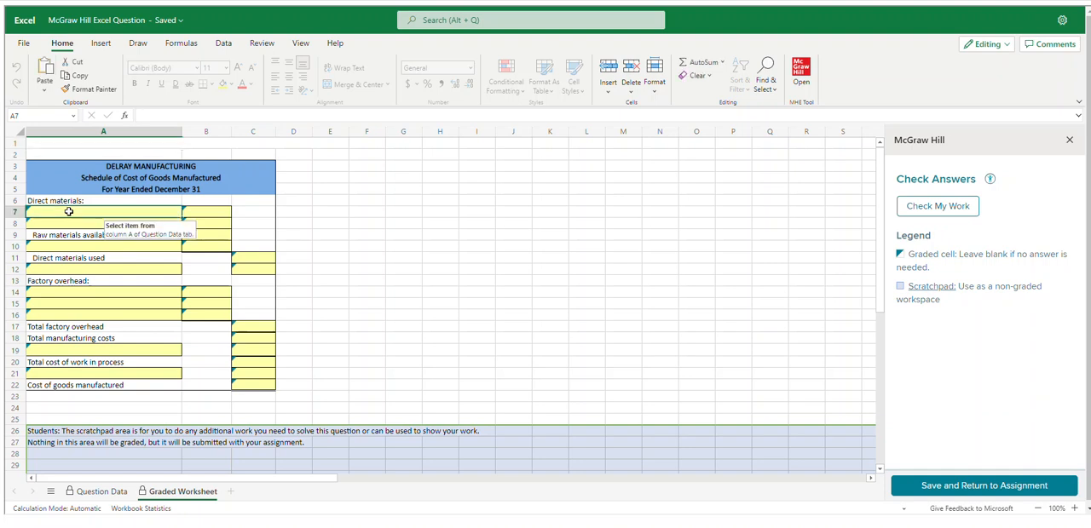
type("=")
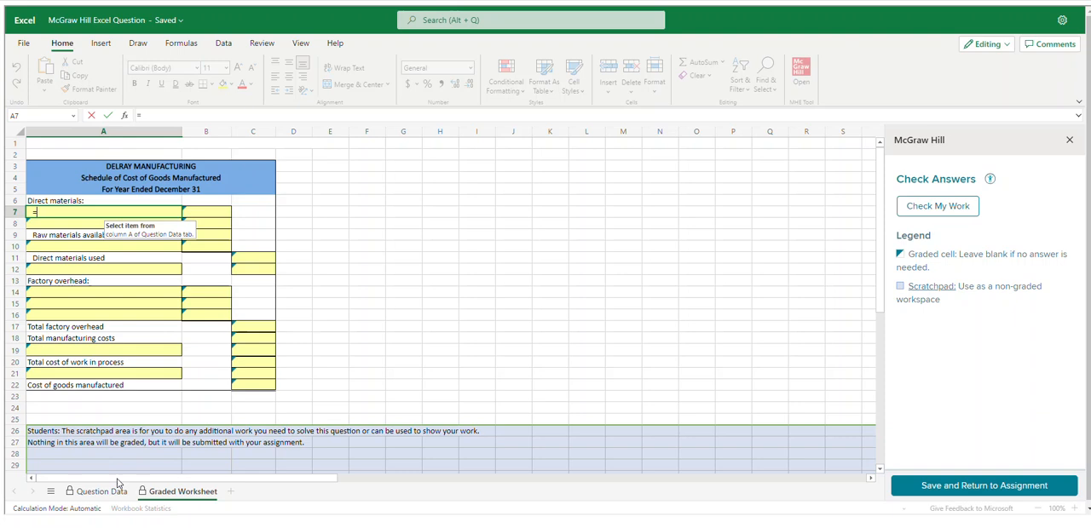
left_click(101, 492)
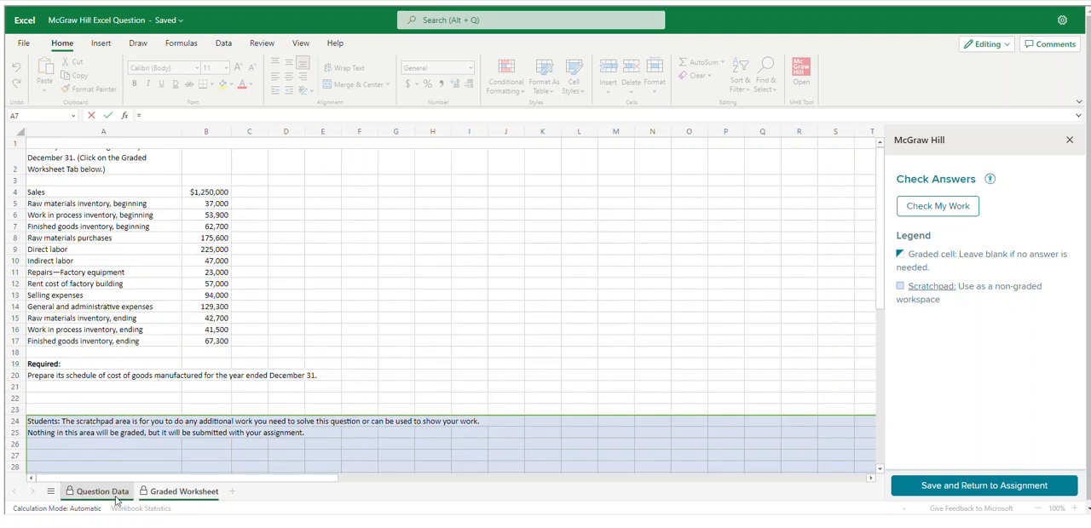
left_click(69, 203)
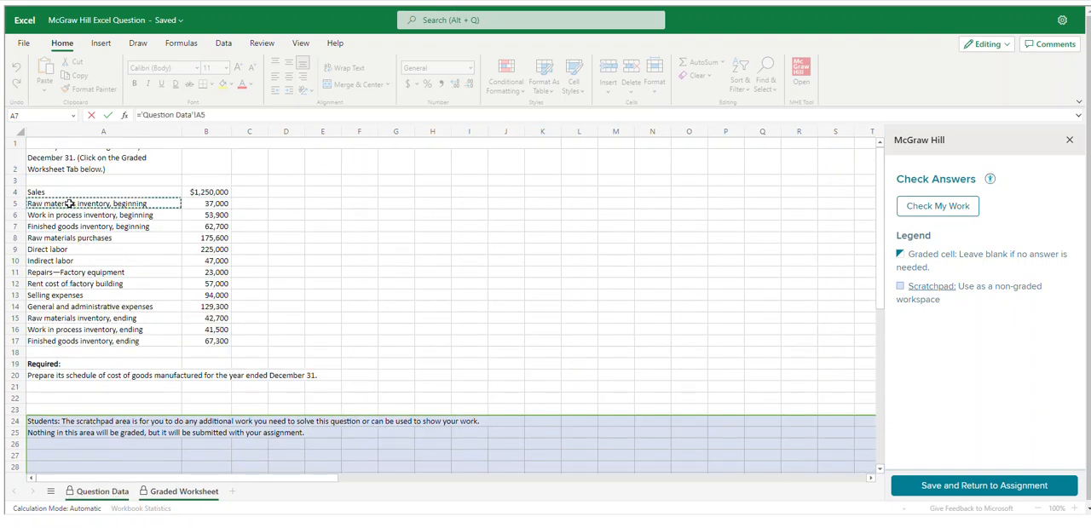
key("Return")
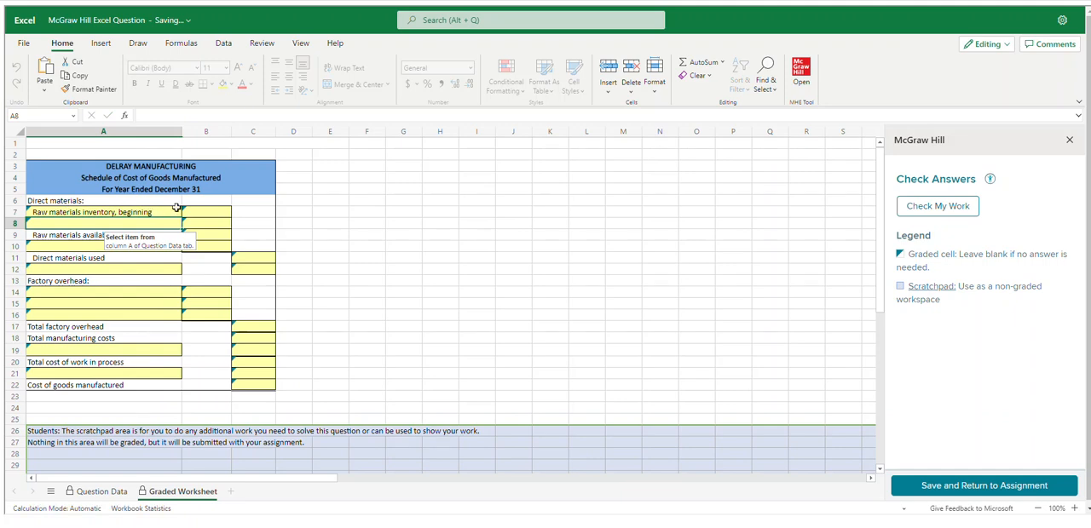
Link cell B7 to the beginning raw materials inventory amount with ='Question Data'!B5
left_click(208, 211)
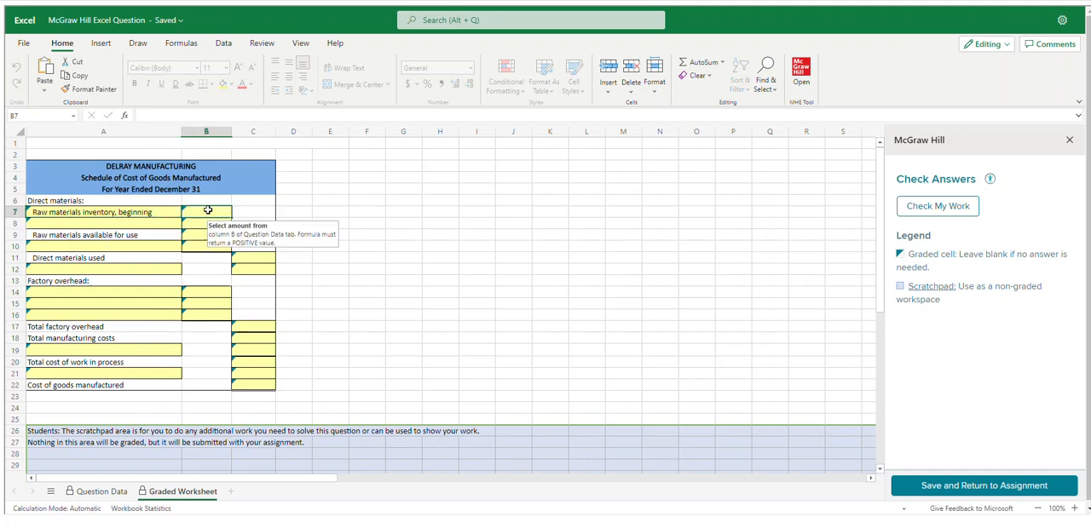
type("=")
left_click(100, 492)
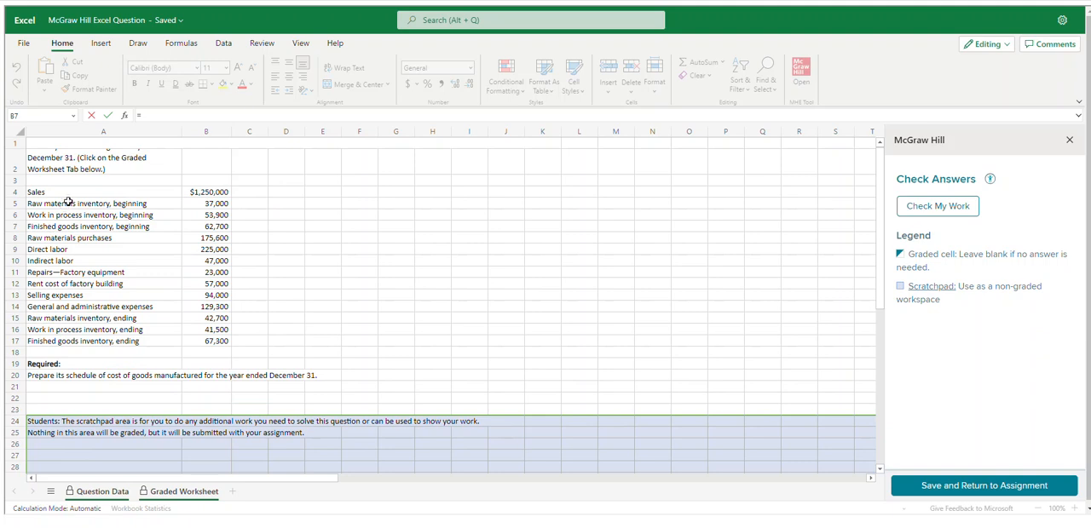
left_click(199, 202)
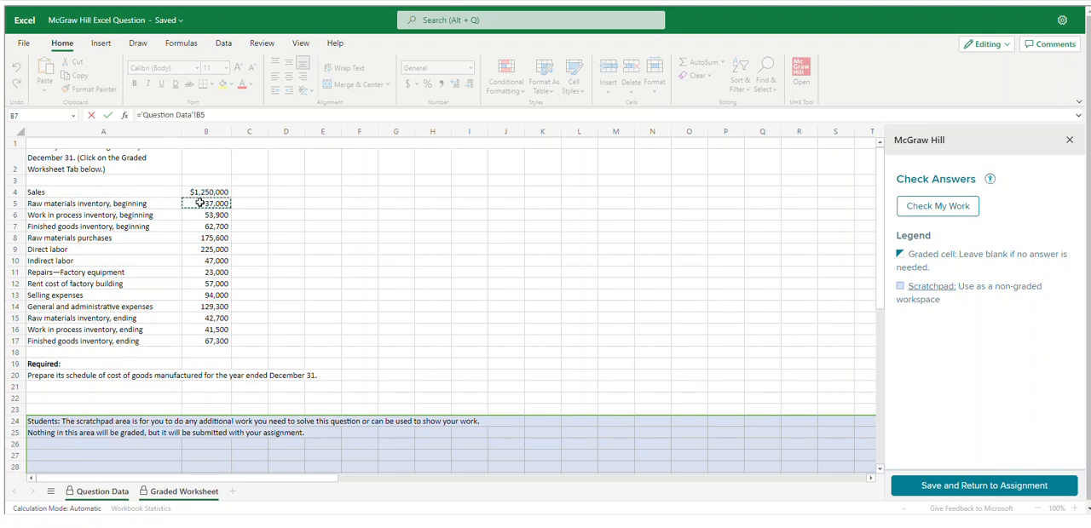
key("Return")
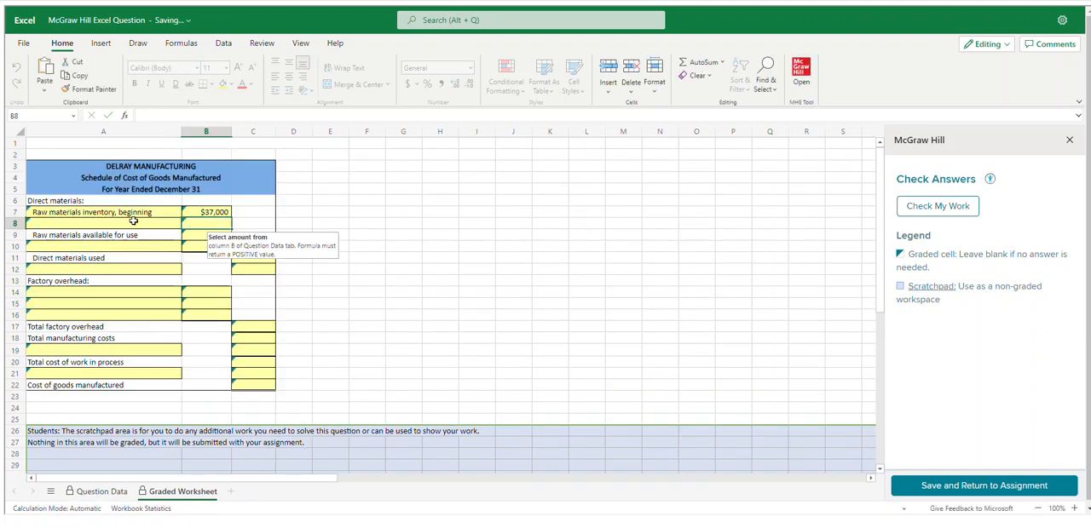
Link cell A8 of the schedule to the raw materials purchases label with ='Question Data'!A8
left_click(132, 221)
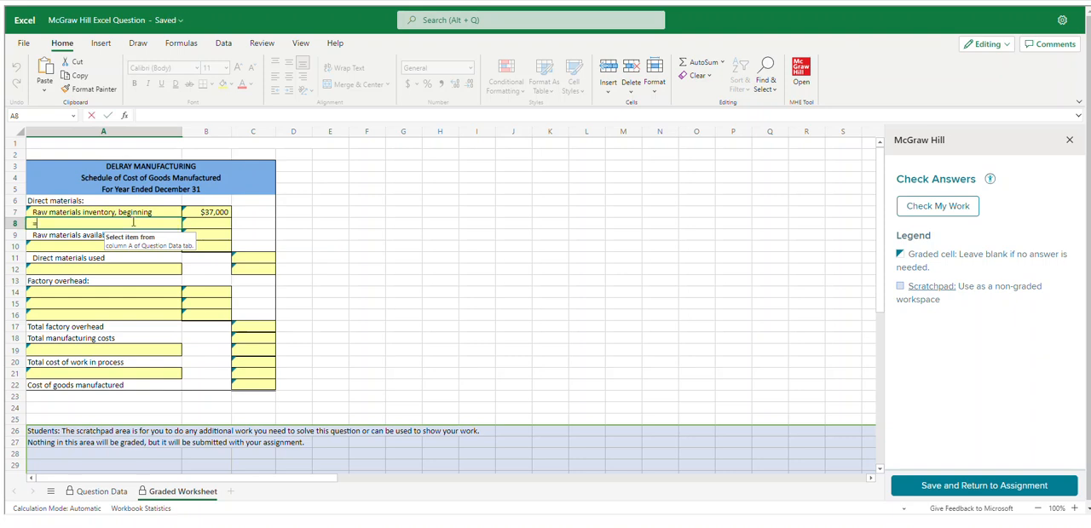
left_click(96, 491)
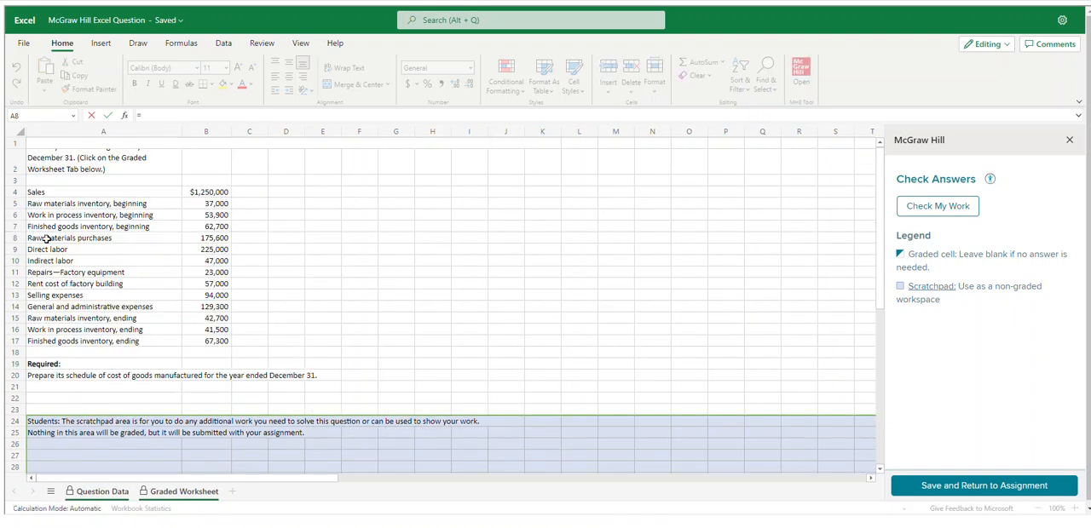
left_click(52, 238)
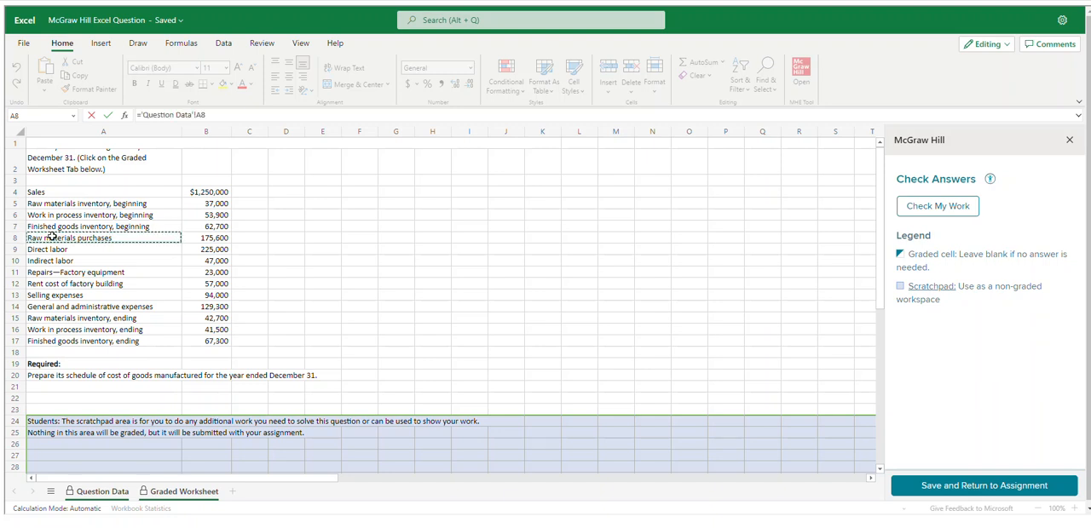
key("Return")
Link cell B8 to the raw materials purchases amount in cell B8 of the Question Data sheet
left_click(195, 222)
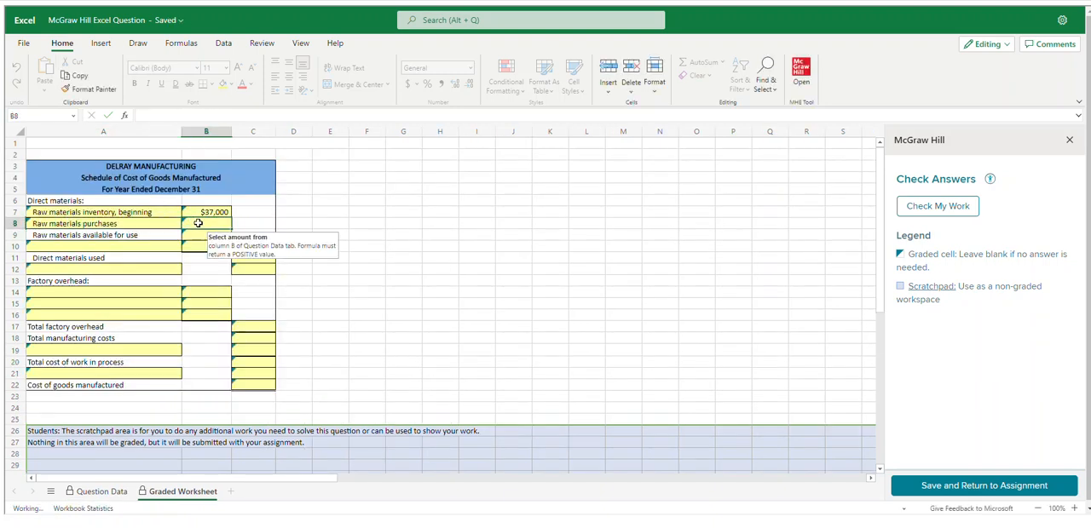
type("=")
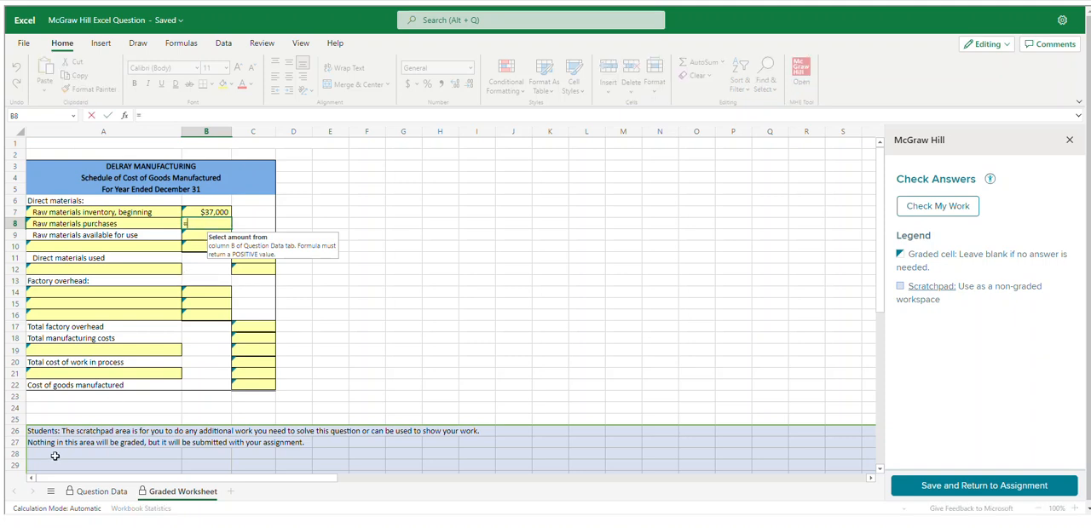
left_click(95, 491)
left_click(202, 238)
key("Return")
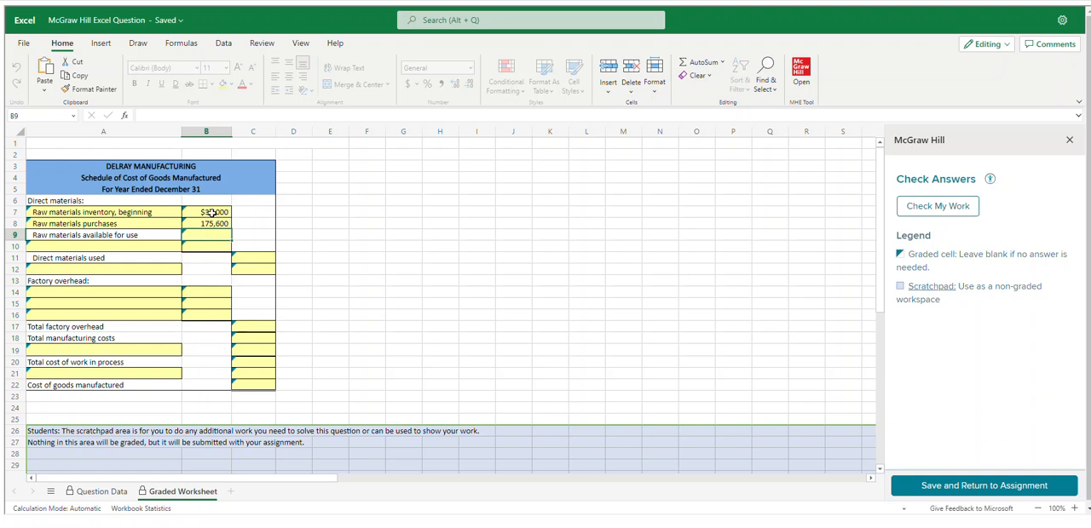
Calculate raw materials available for use in cell B9 with the formula =B7+B8
type("=")
left_click(212, 212)
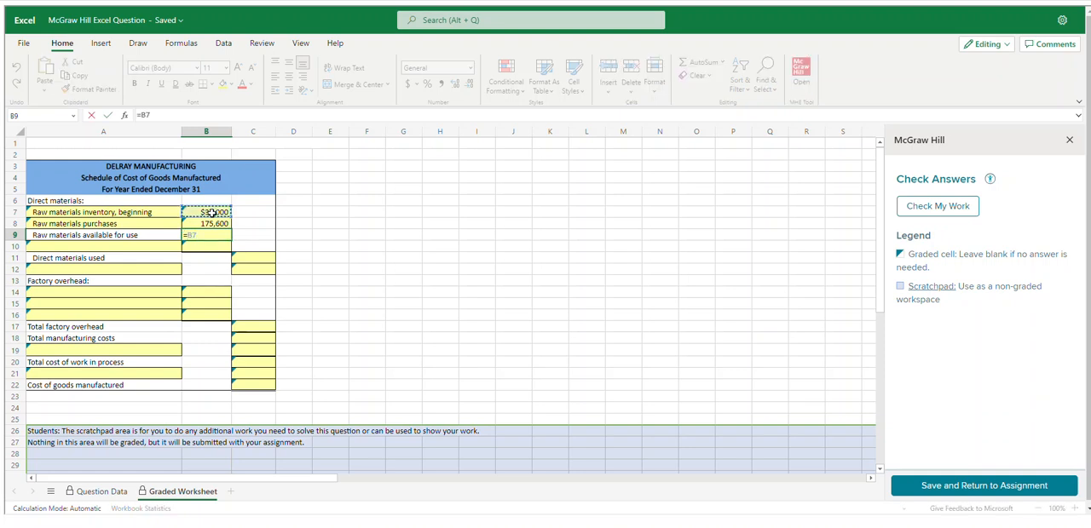
type("+")
left_click(220, 224)
key("Return")
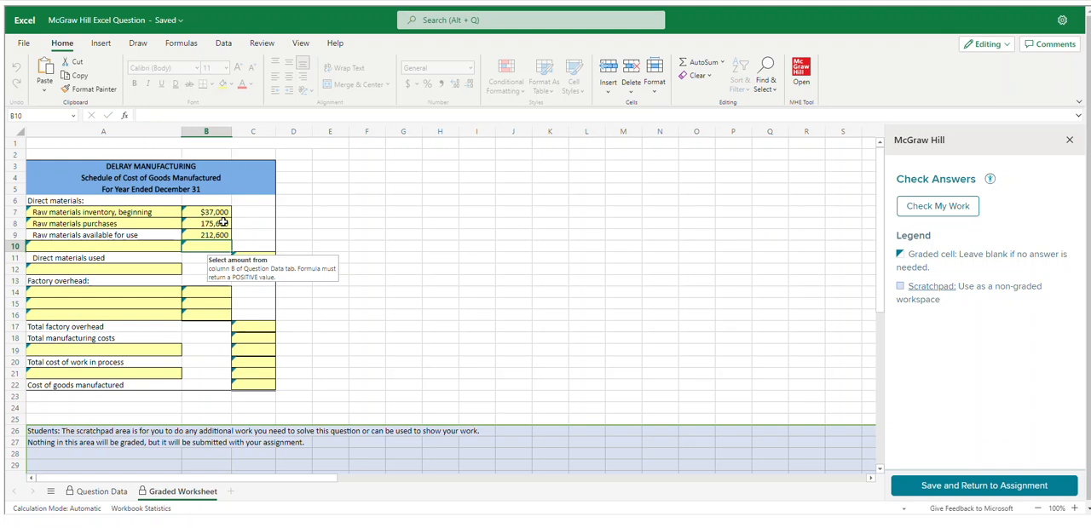
Link cell A10 of the schedule to the ending raw materials inventory label with ='Question Data'!A15
left_click(87, 248)
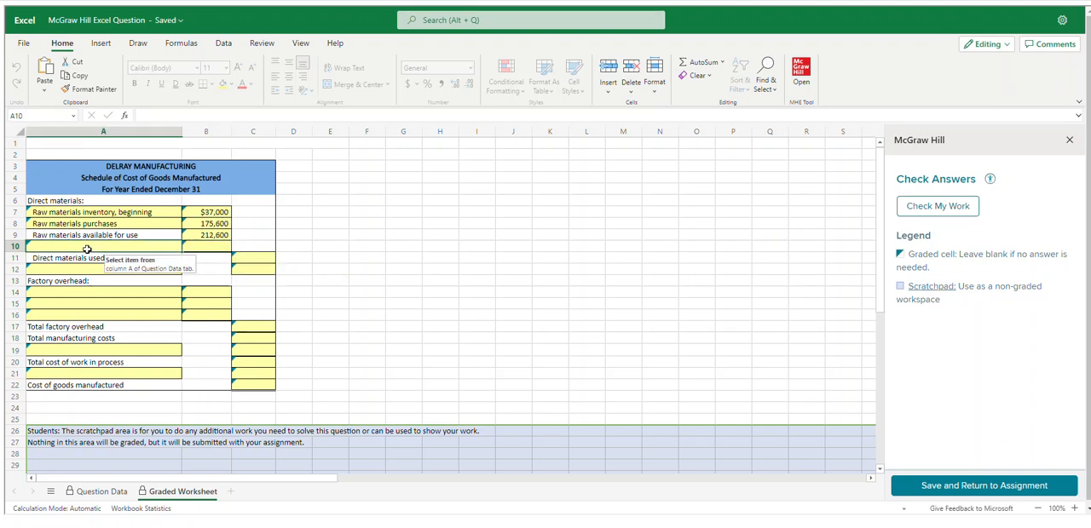
type("=")
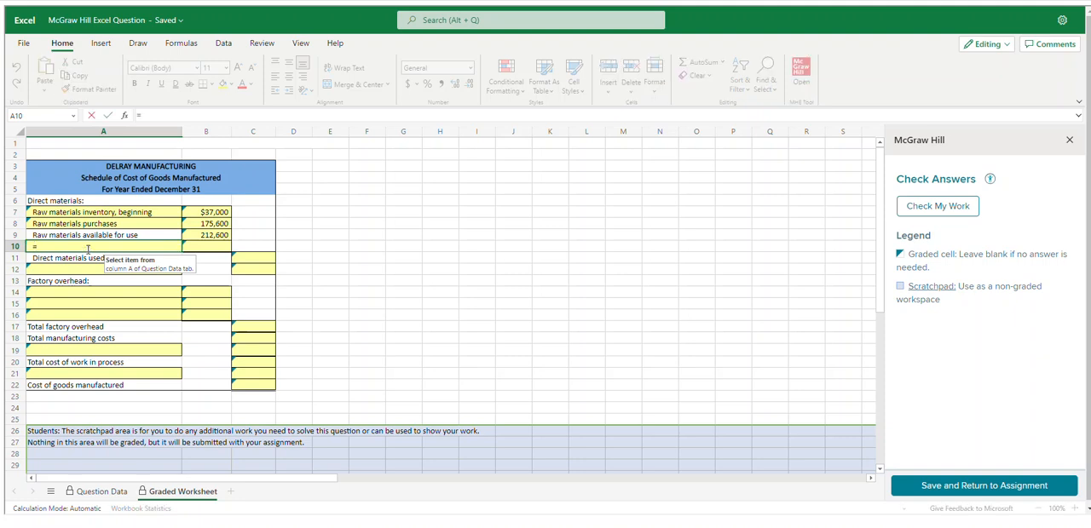
left_click(100, 493)
left_click(57, 318)
key("Return")
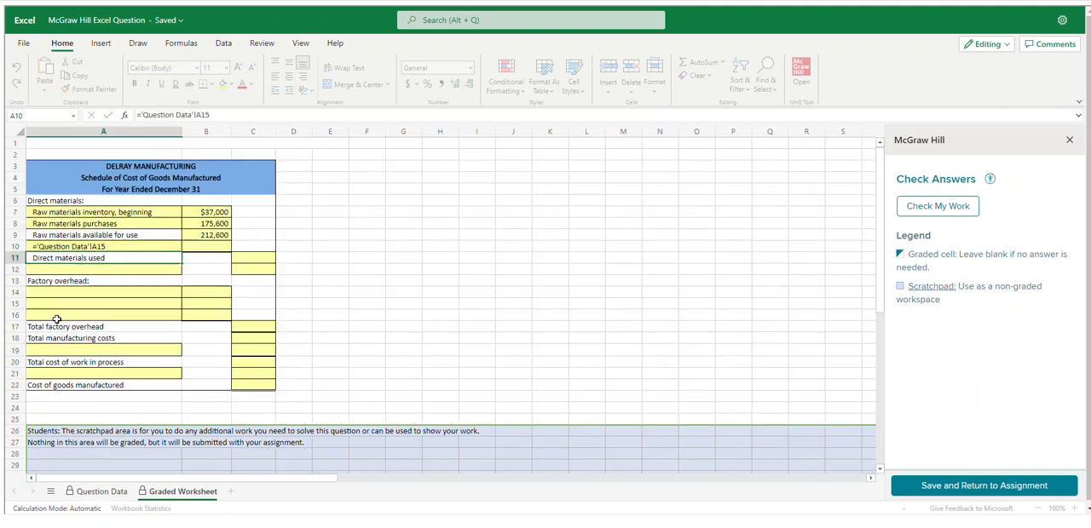
Link cell B10 to the ending raw materials inventory amount with ='Question Data'!B15
left_click(196, 246)
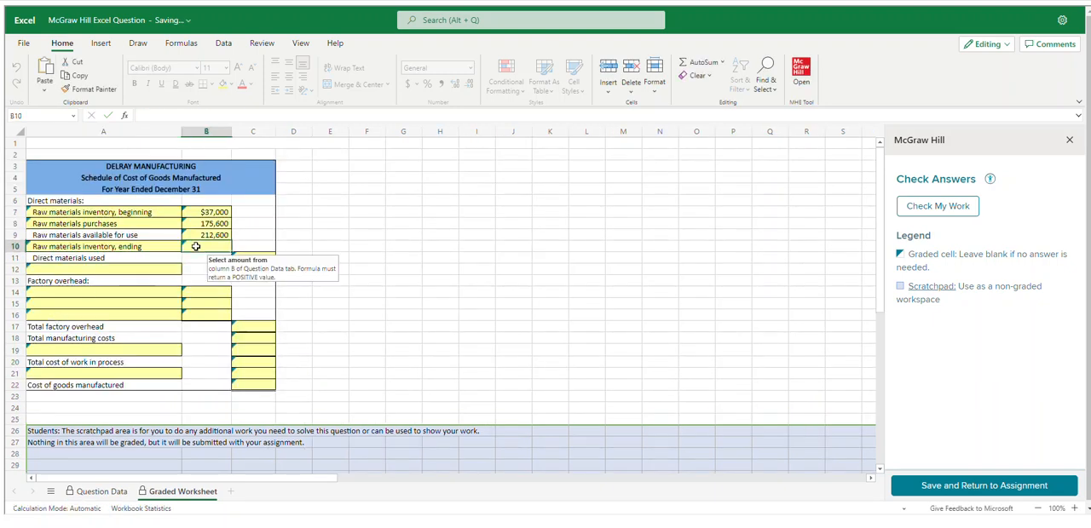
type("=")
left_click(101, 492)
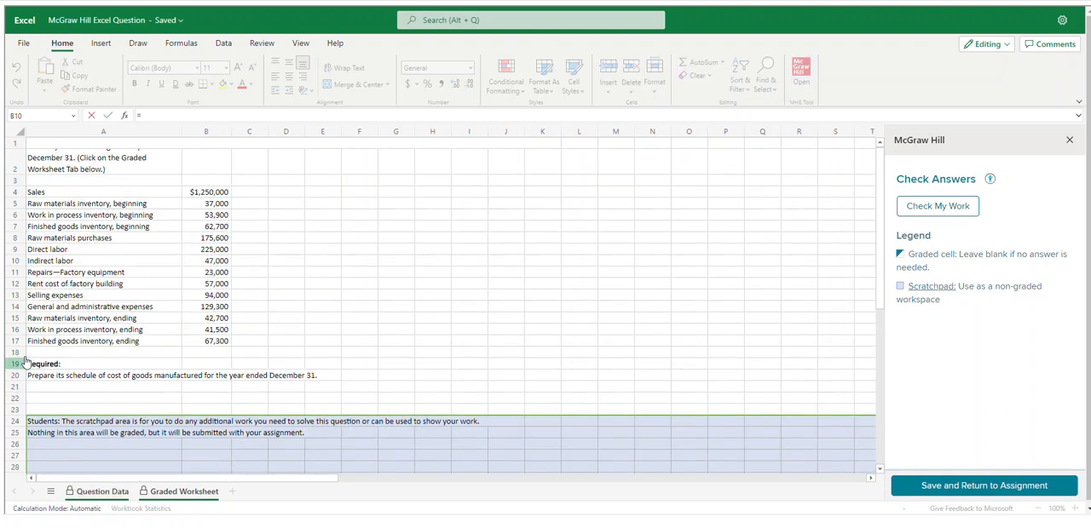
left_click(200, 317)
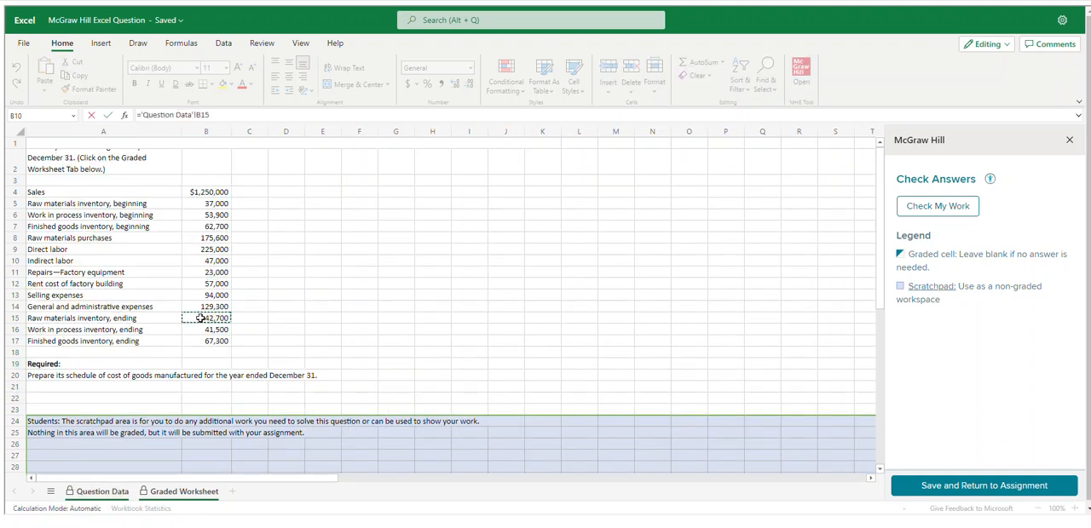
key("Return")
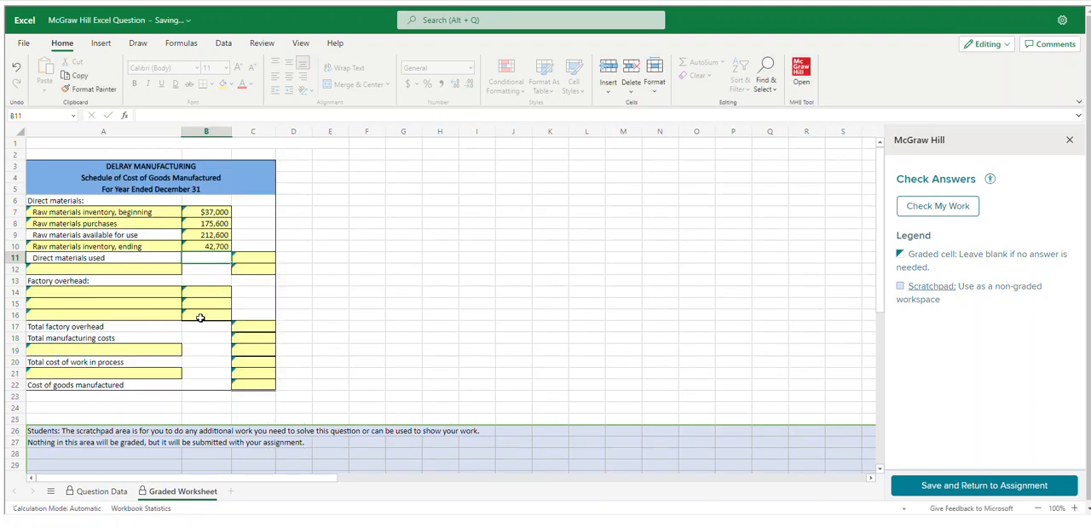
Calculate direct materials used in cell C11 with the formula =B9-B10
left_click(270, 257)
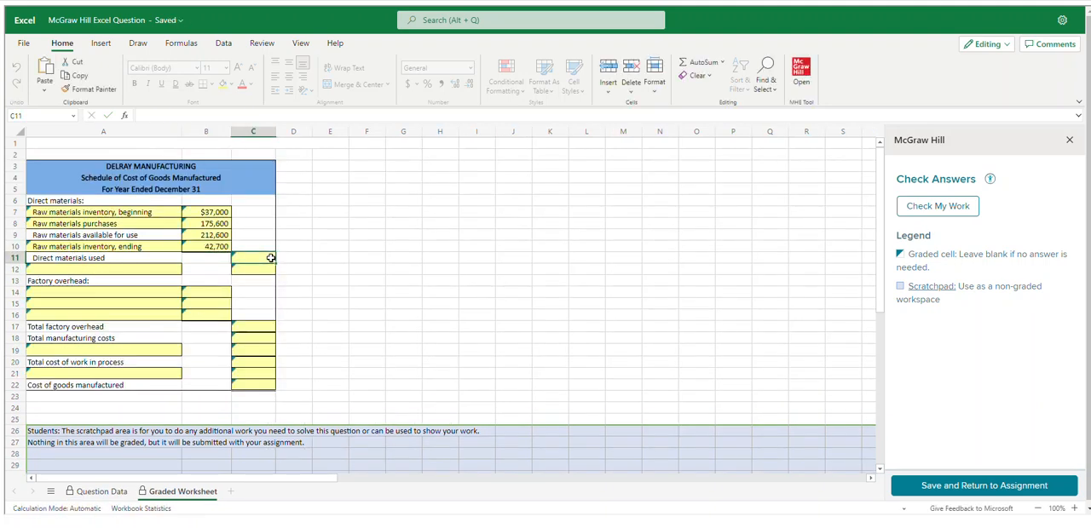
type("=")
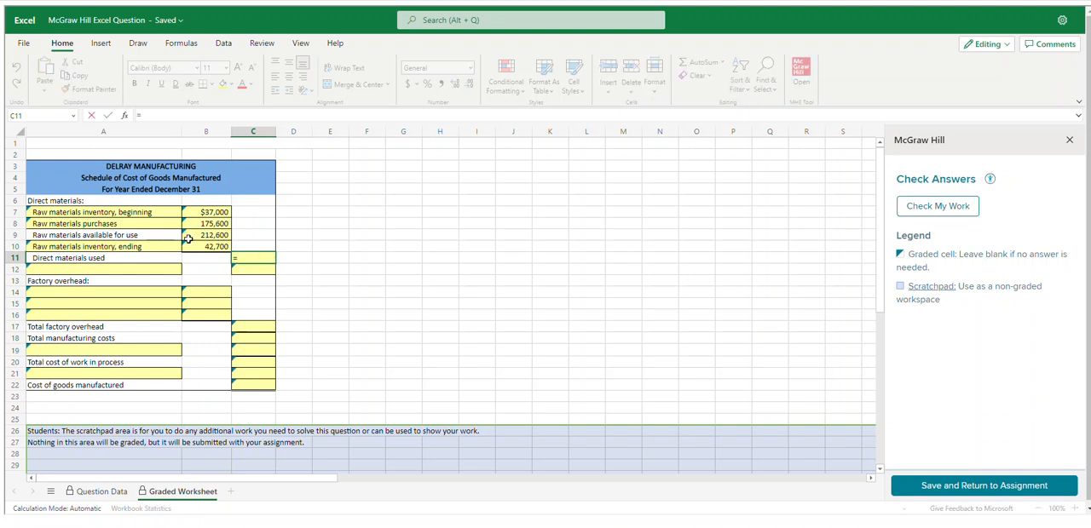
left_click(192, 236)
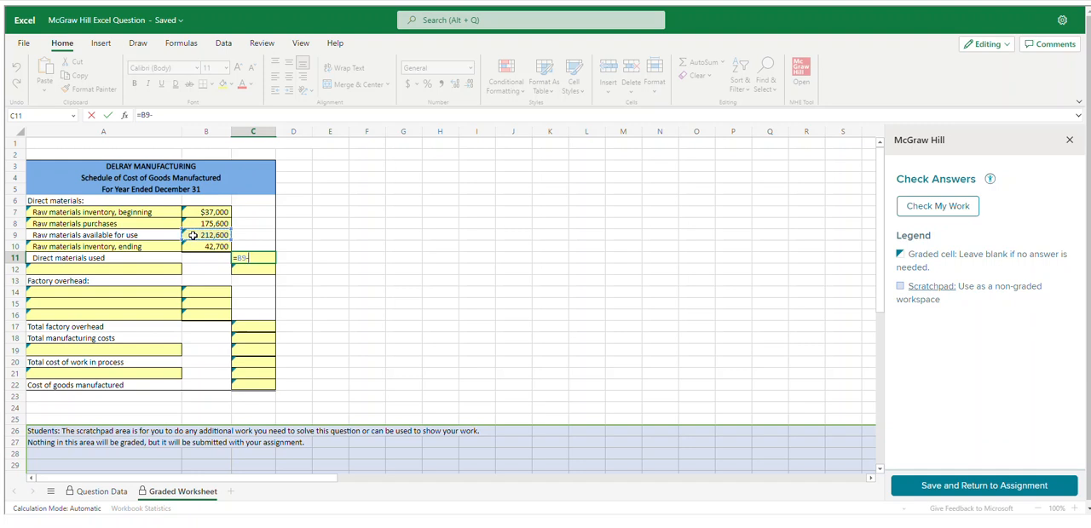
type("-")
left_click(206, 247)
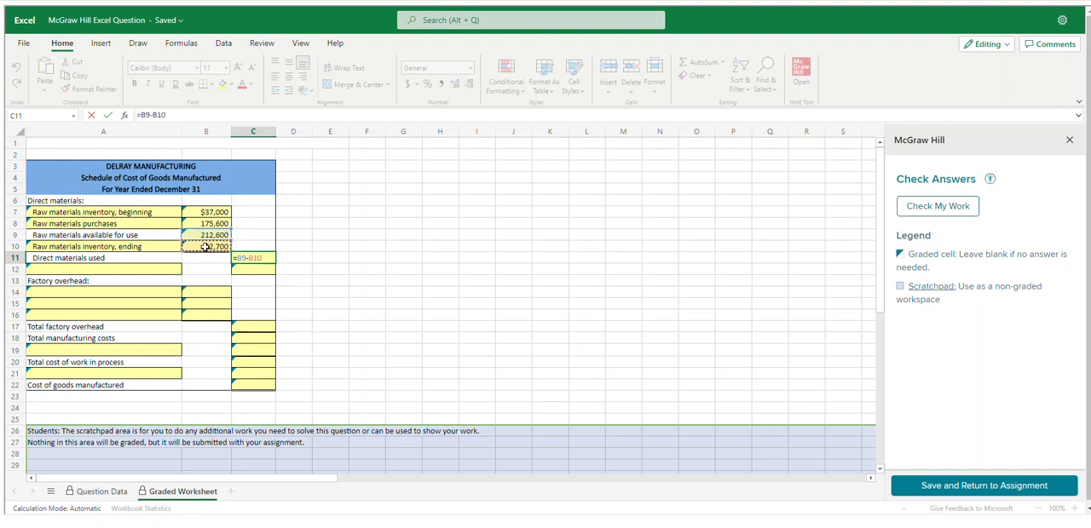
key("Return")
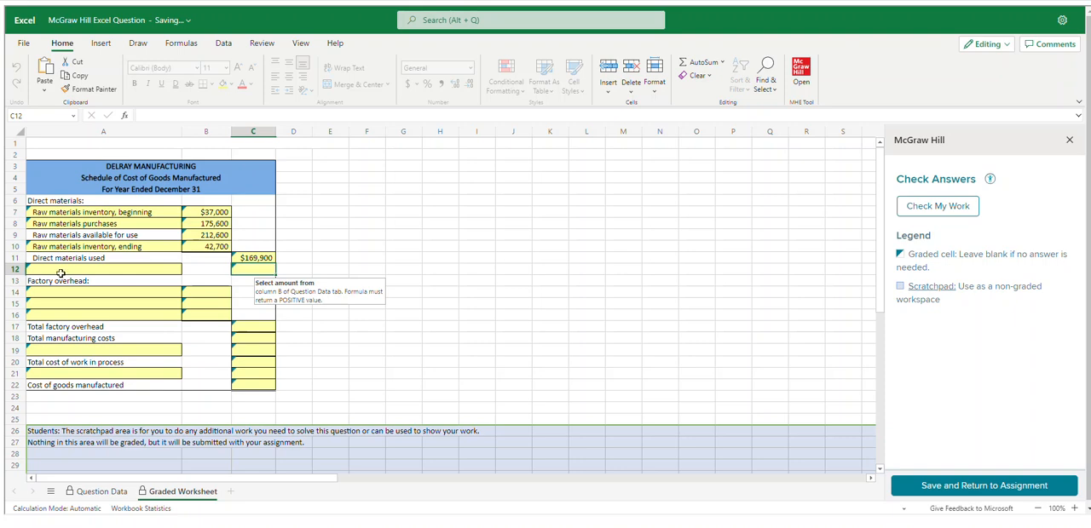
Link cell A12 of the schedule to the direct labor label with ='Question Data'!A9
left_click(41, 269)
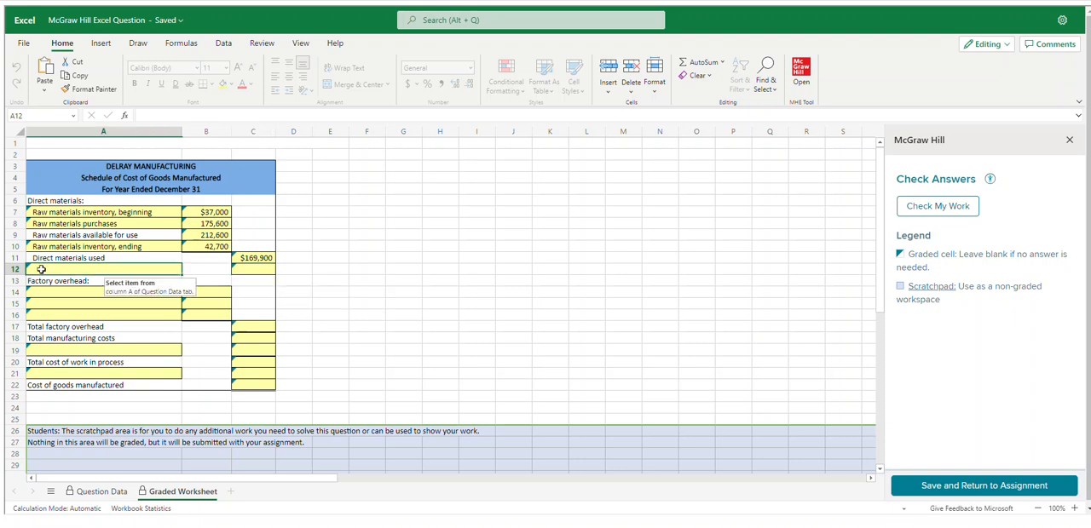
type("=")
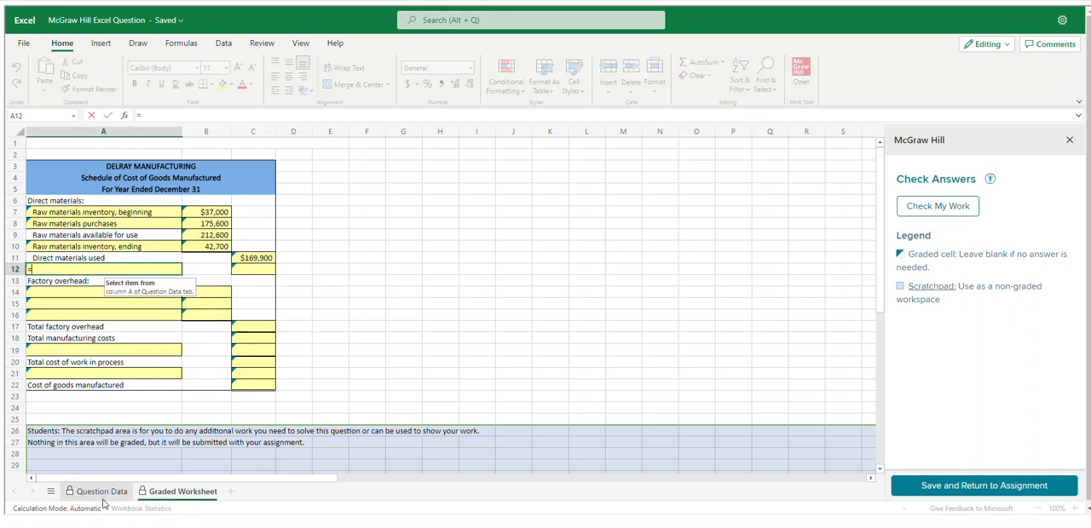
left_click(100, 494)
left_click(43, 251)
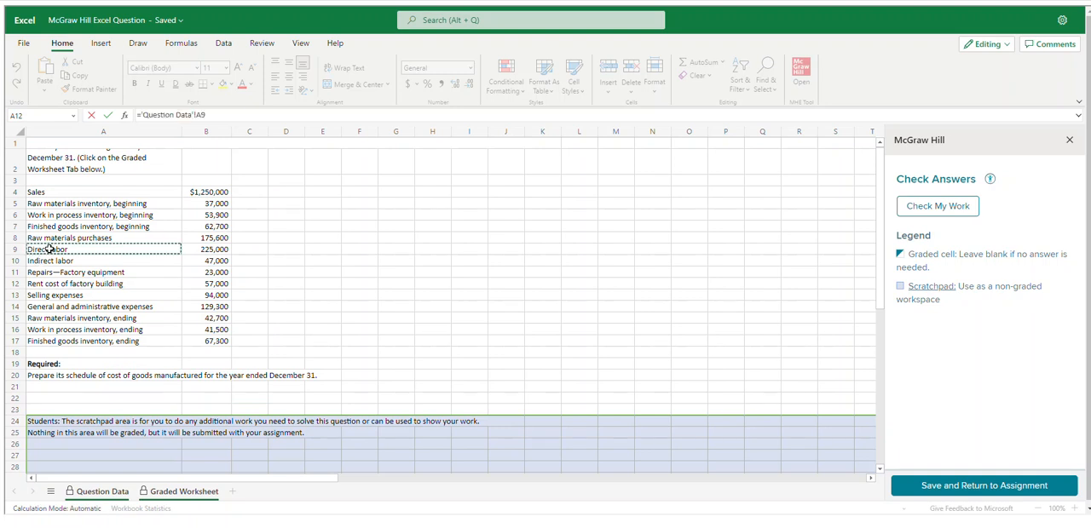
key("Return")
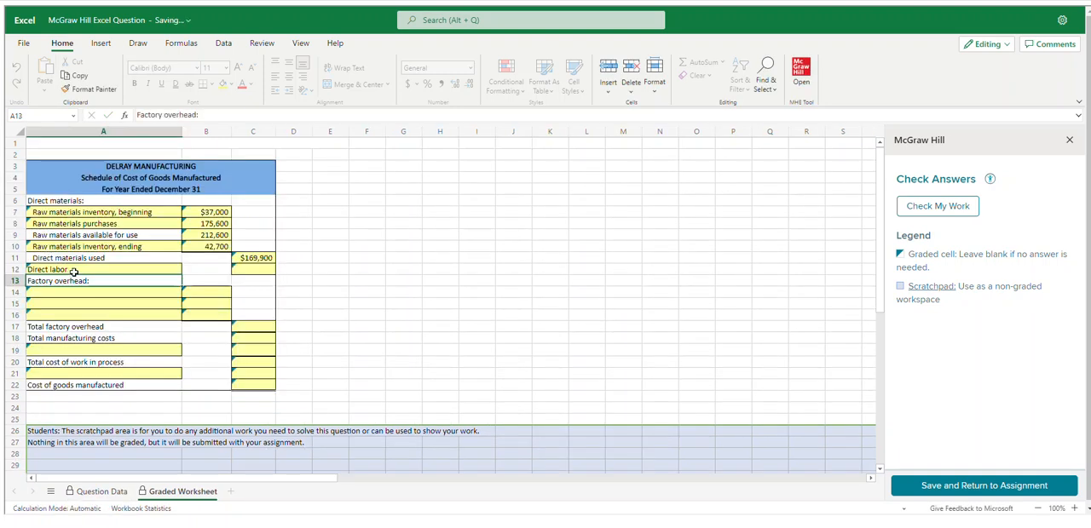
Link cell C12 of the schedule to the direct labor amount with ='Question Data'!B9
left_click(246, 268)
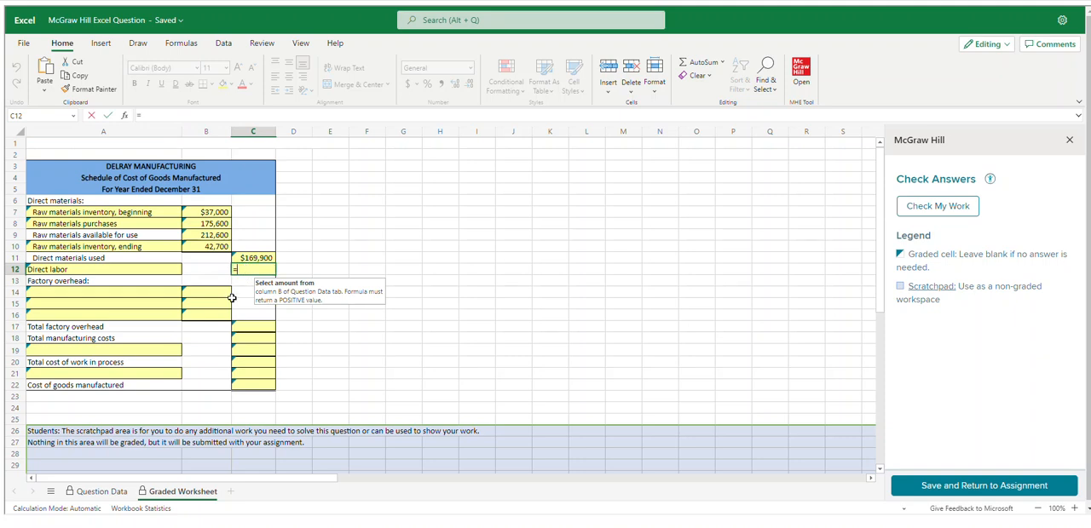
type("=")
left_click(101, 492)
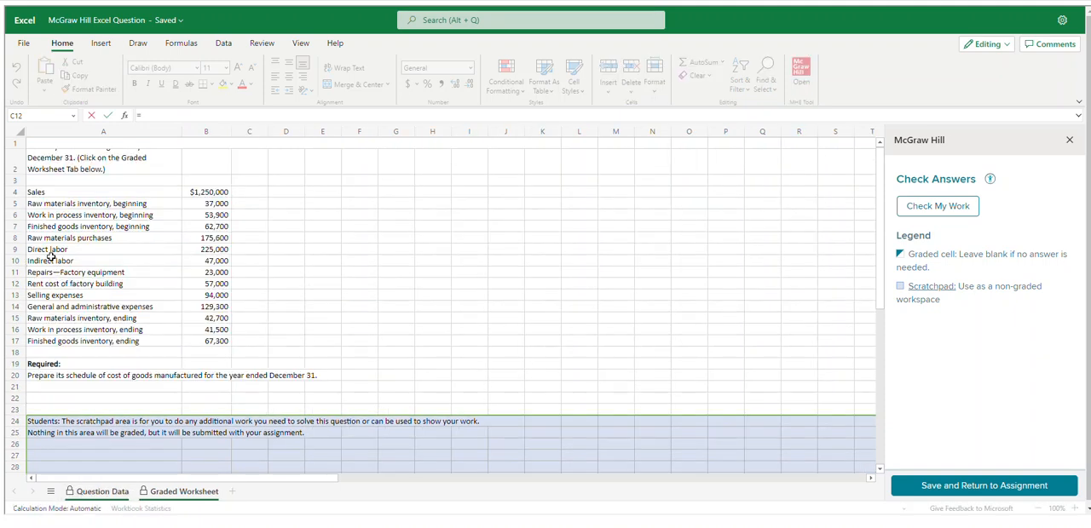
left_click(204, 252)
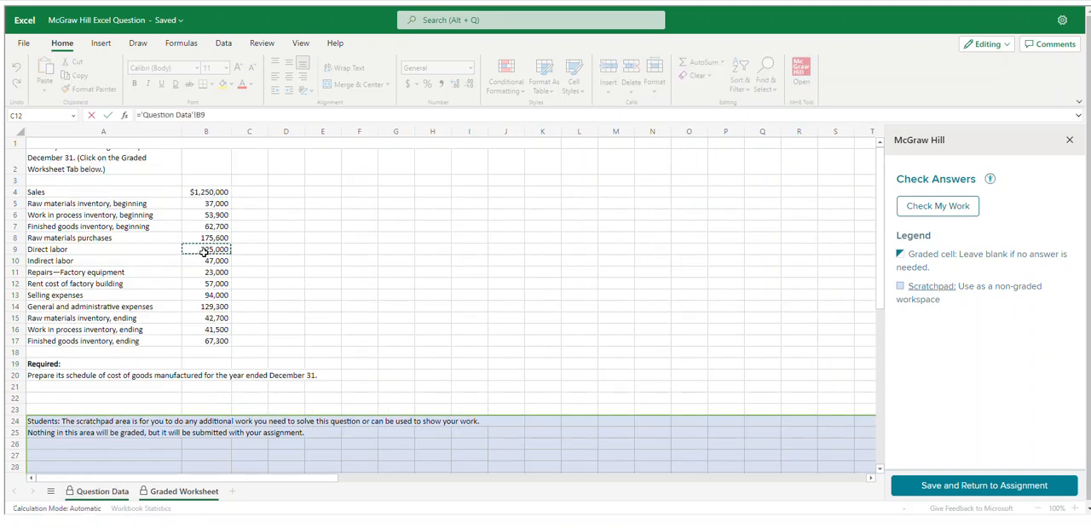
key("Return")
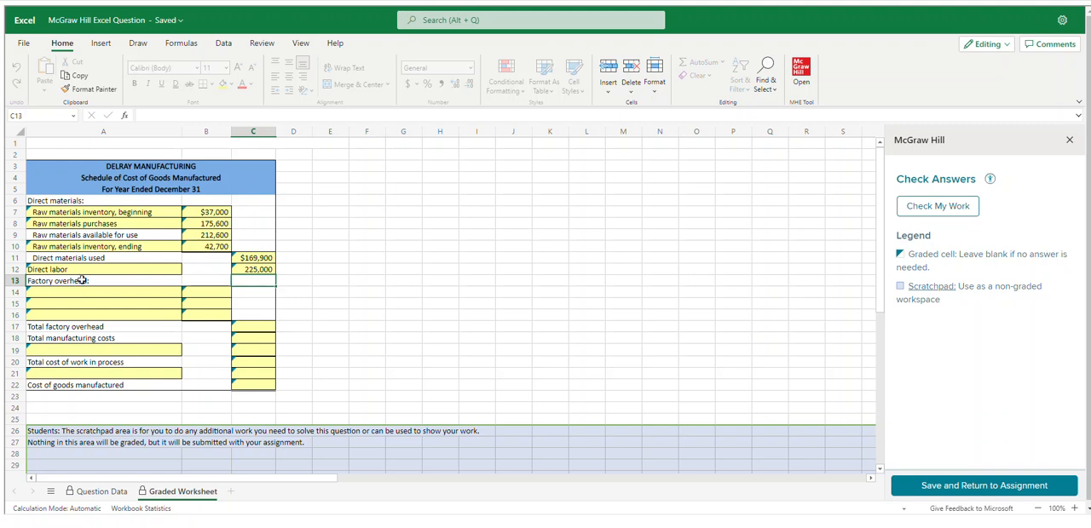
Link cell A14 under factory overhead to the indirect labor label with ='Question Data'!A10
left_click(81, 292)
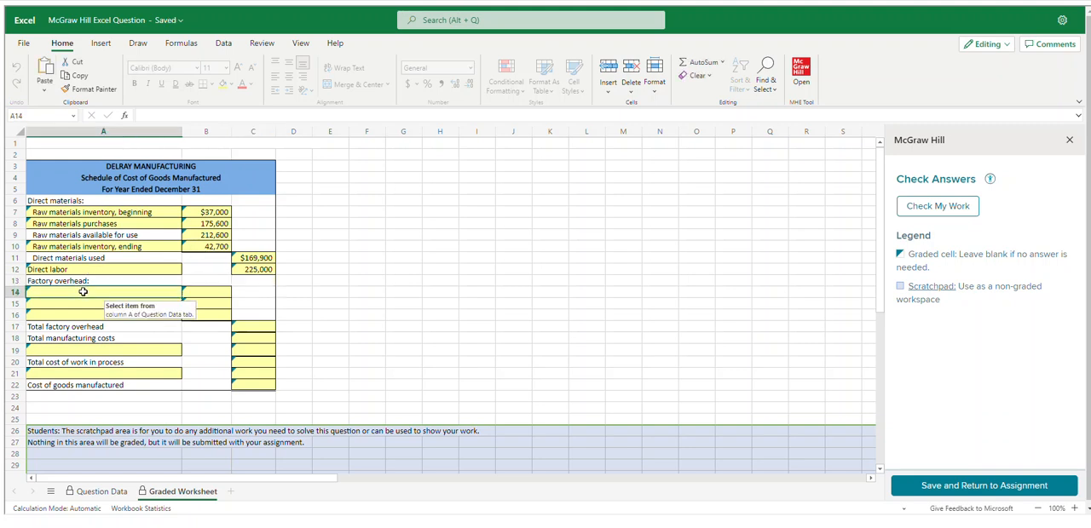
type("=")
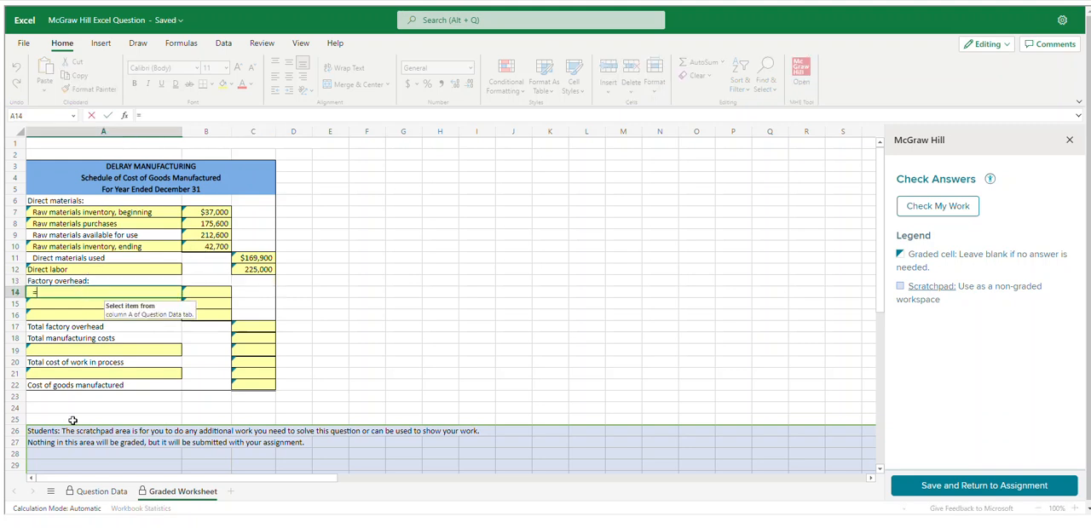
left_click(95, 492)
left_click(55, 262)
key("Return")
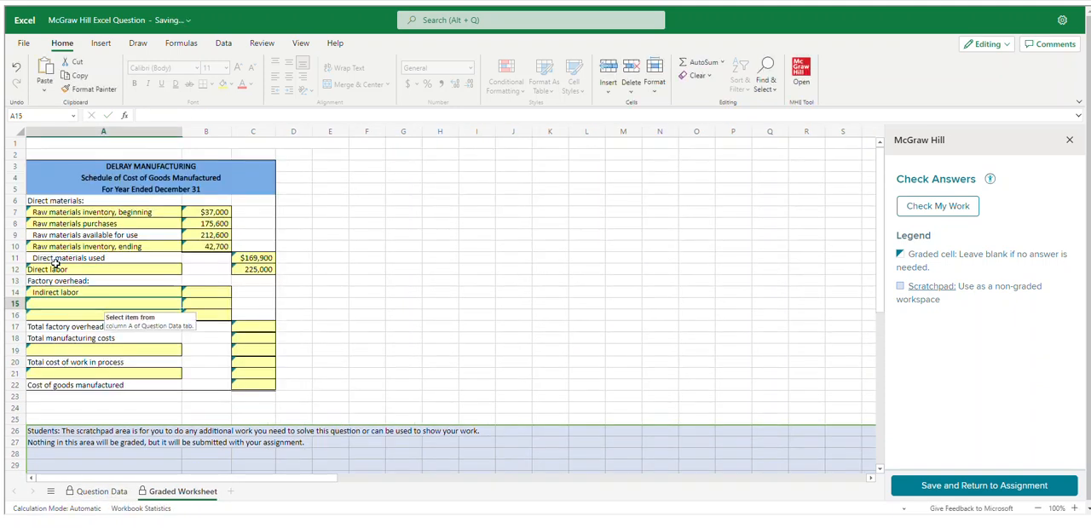
Link cell B14 to the indirect labor amount with ='Question Data'!B10
left_click(209, 295)
type("=")
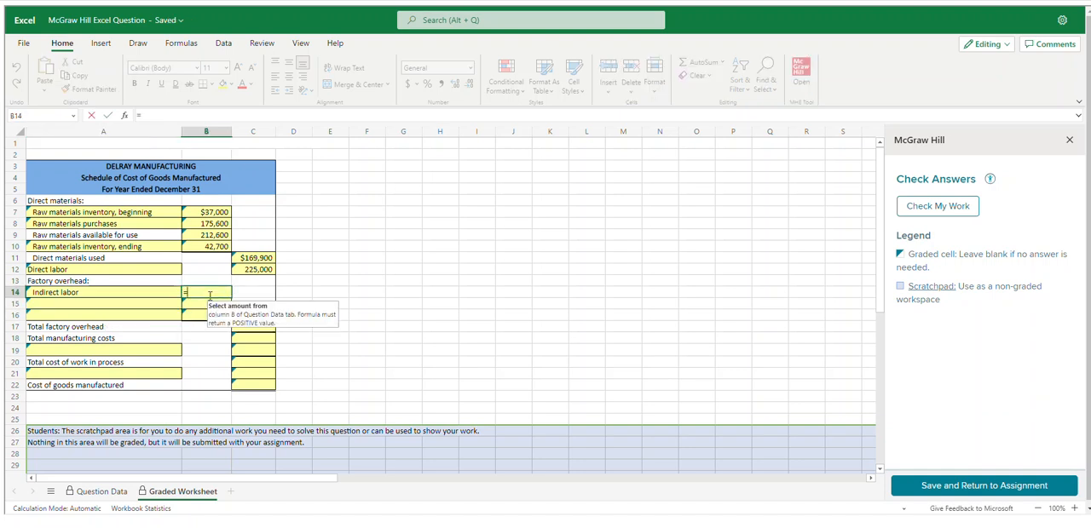
left_click(100, 492)
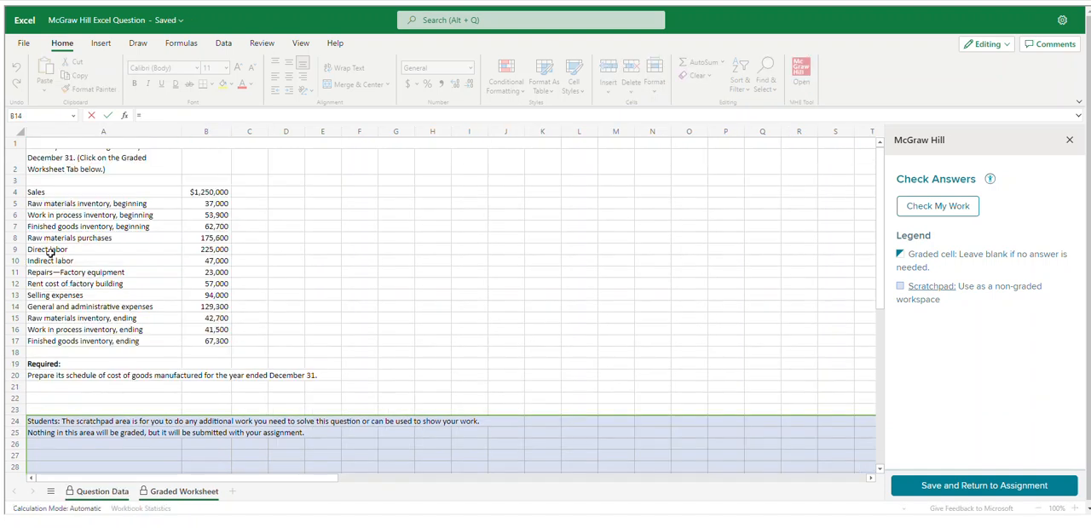
left_click(191, 260)
key("Return")
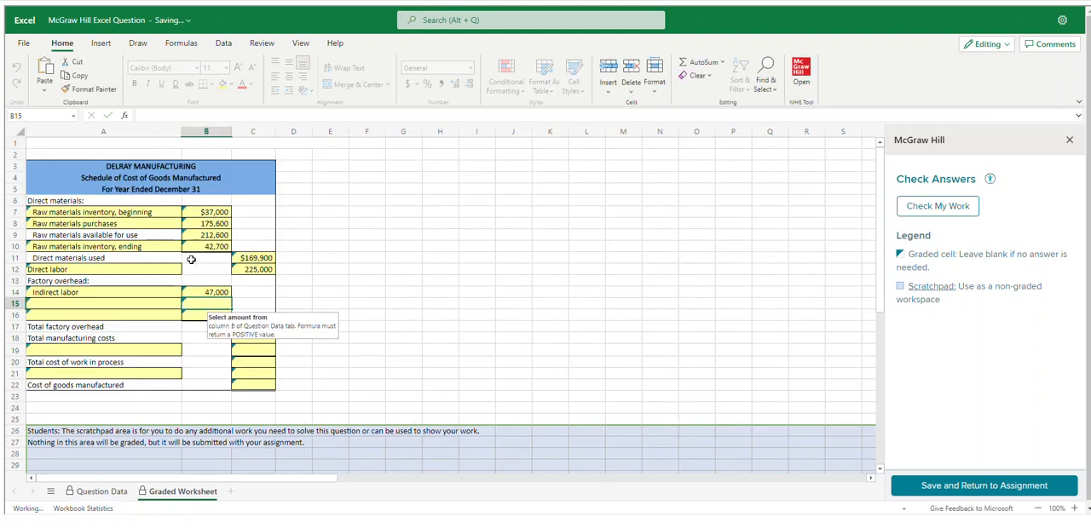
Link cell A15 under factory overhead to the factory equipment repairs label with ='Question Data'!A11
left_click(151, 307)
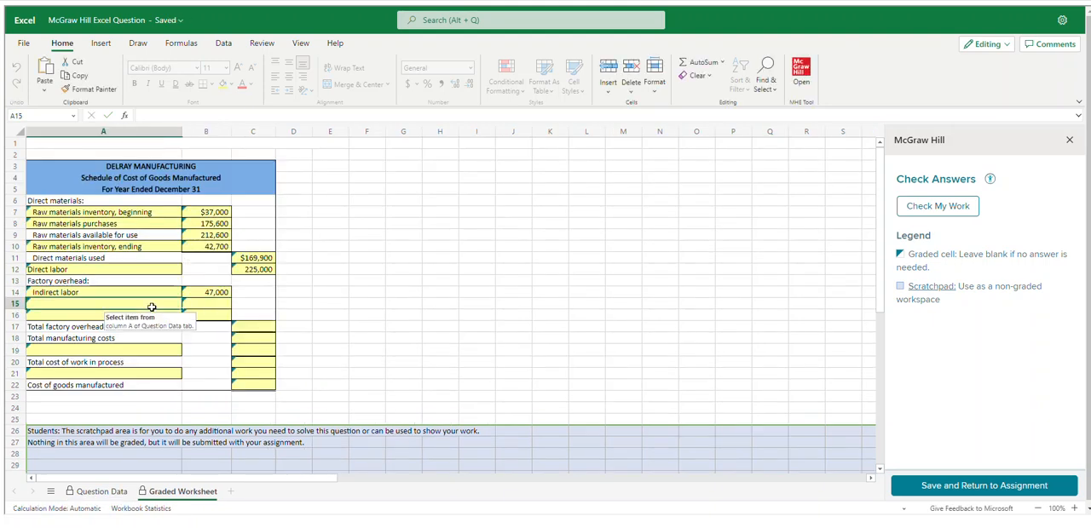
type("=")
left_click(101, 492)
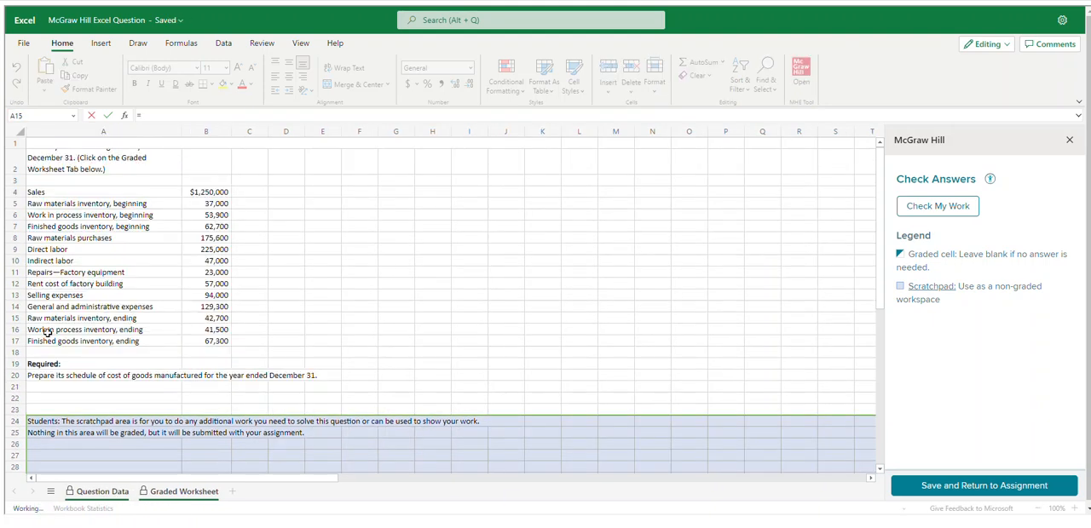
left_click(53, 273)
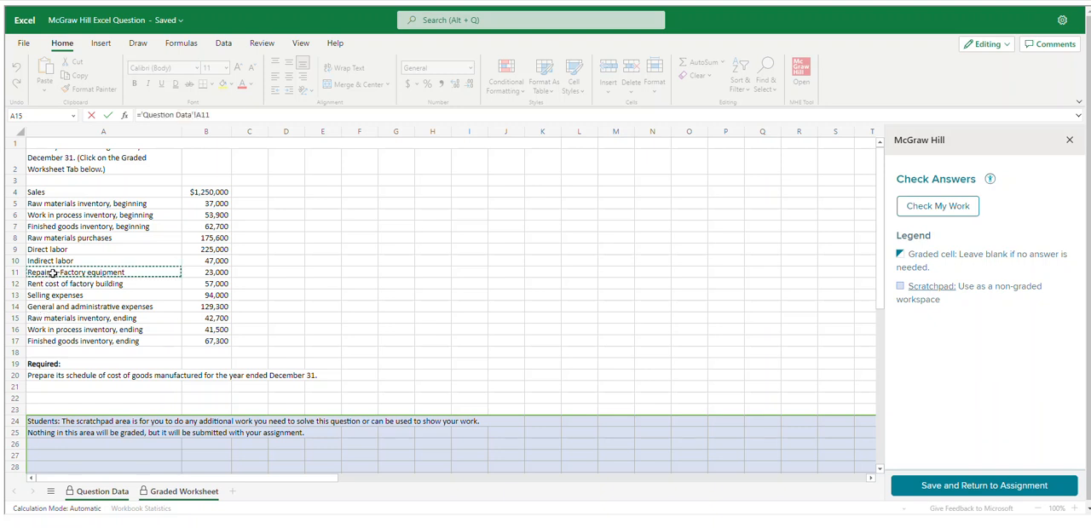
key("Return")
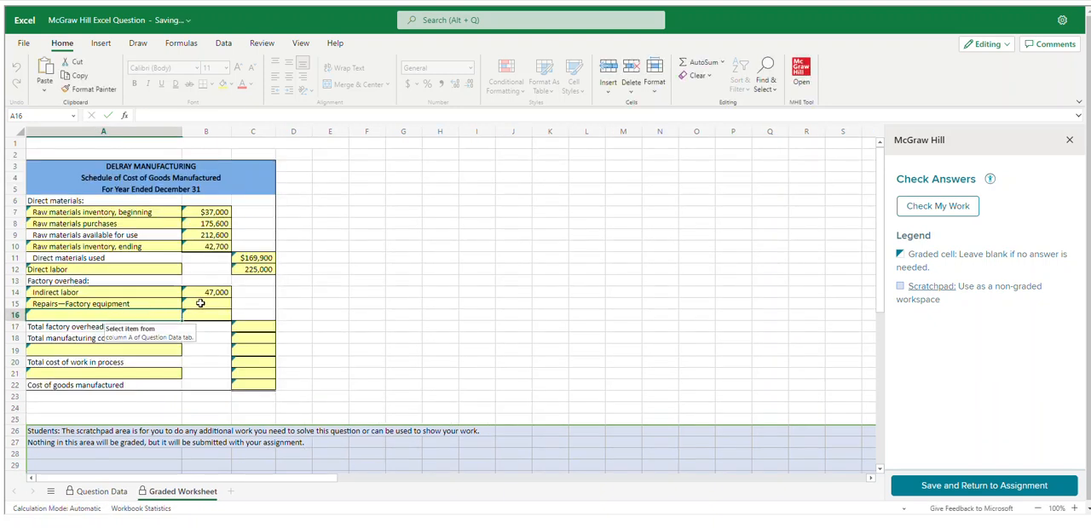
Link cell B15 to the factory equipment repairs amount with ='Question Data'!B11
left_click(205, 304)
type("=")
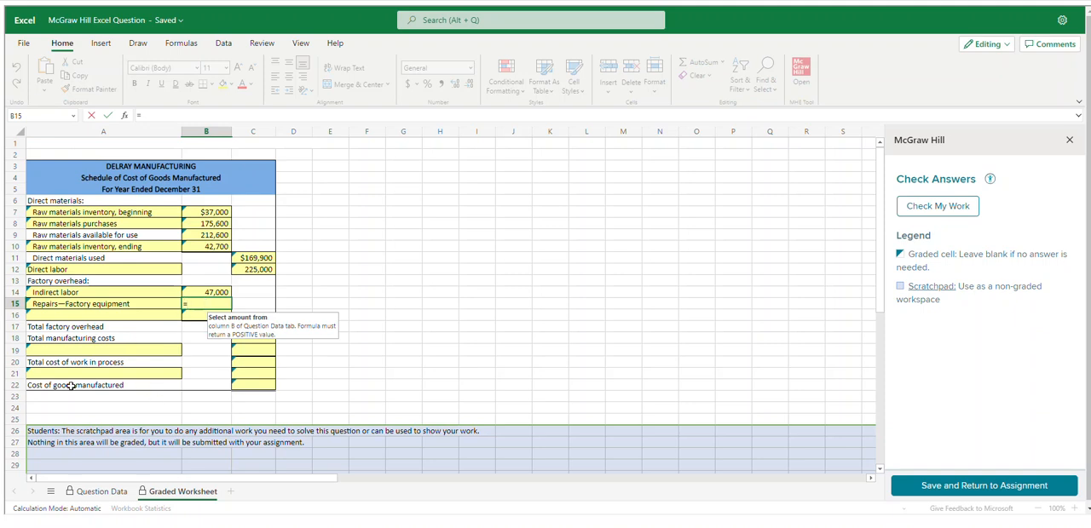
left_click(100, 492)
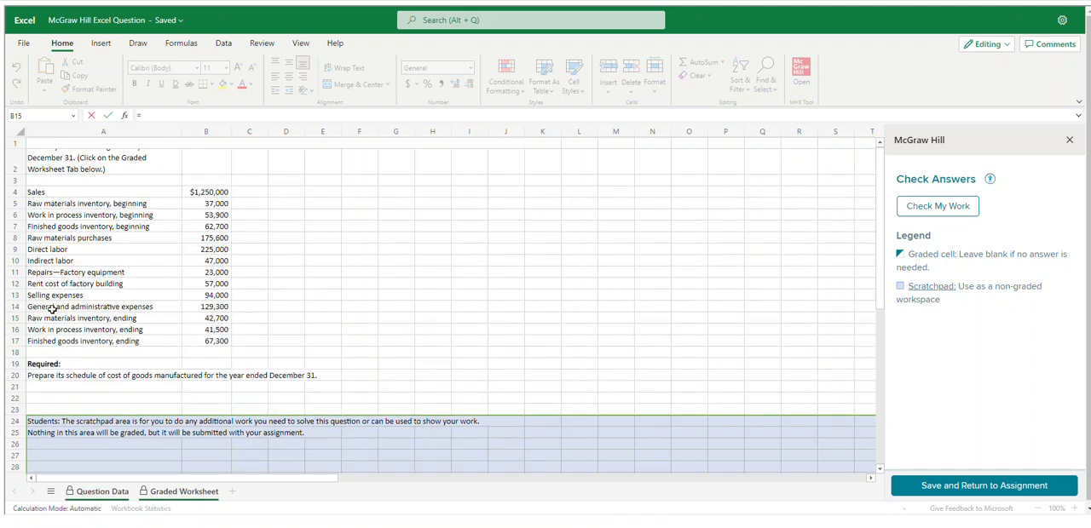
left_click(218, 271)
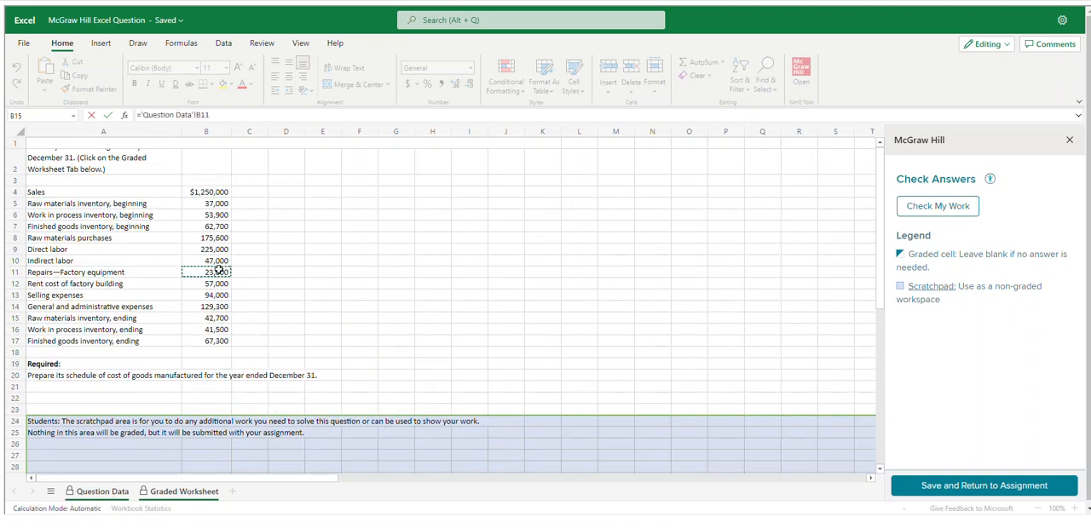
key("Return")
Link cell A16 under factory overhead to the factory building rent cost label with ='Question Data'!A12
left_click(135, 318)
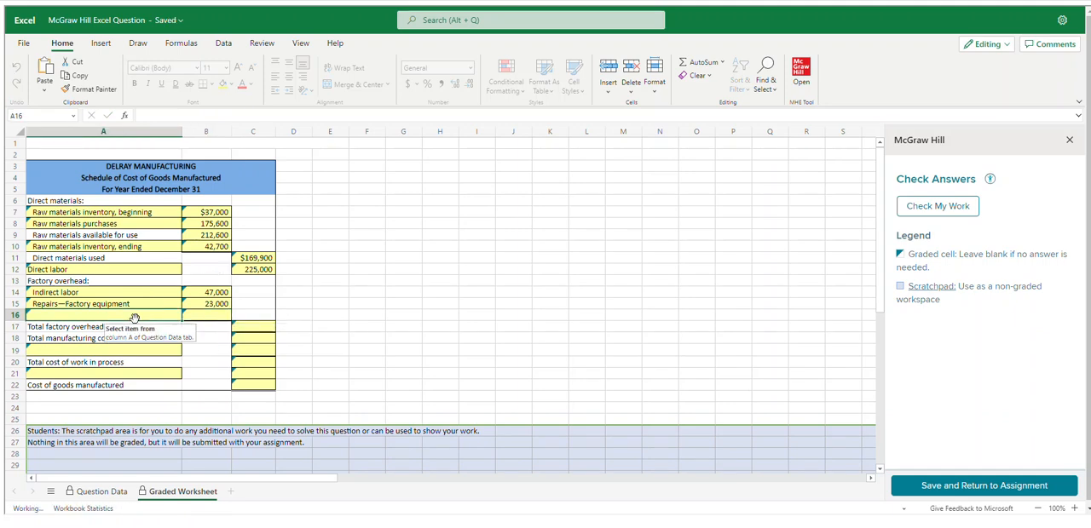
type("=")
left_click(100, 492)
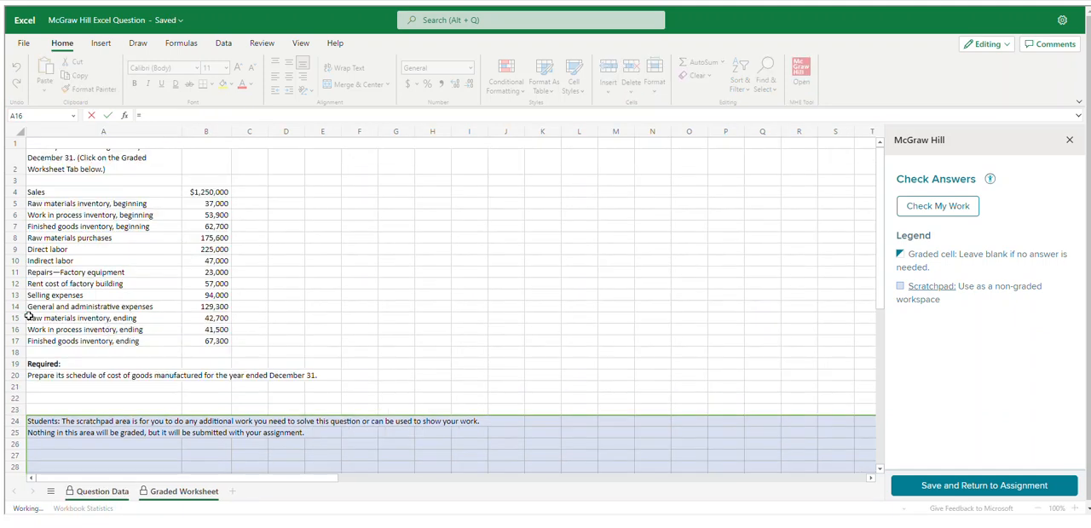
left_click(68, 282)
key("Return")
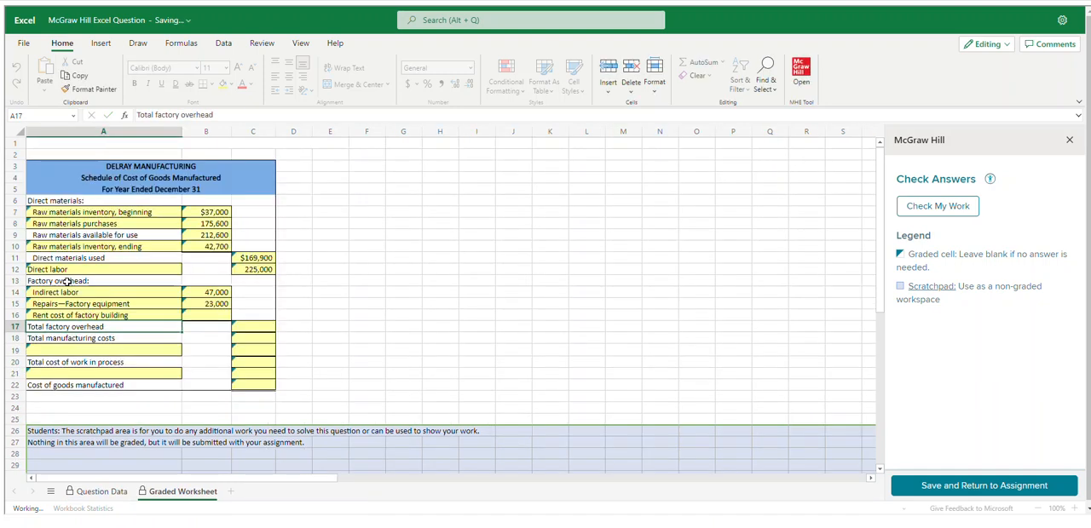
Link cell B16 to the factory building rent cost amount with ='Question Data'!B12
left_click(207, 318)
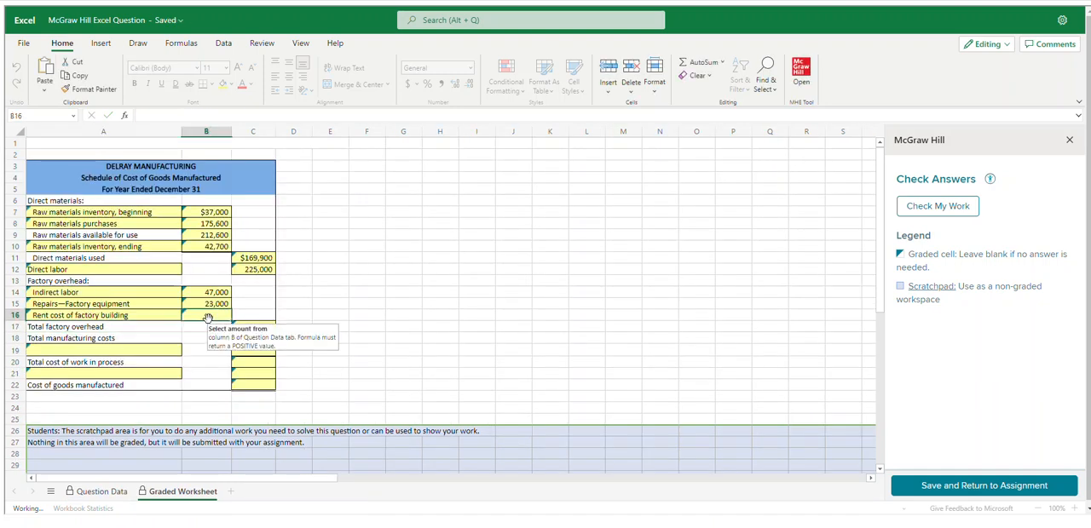
type("=")
left_click(100, 492)
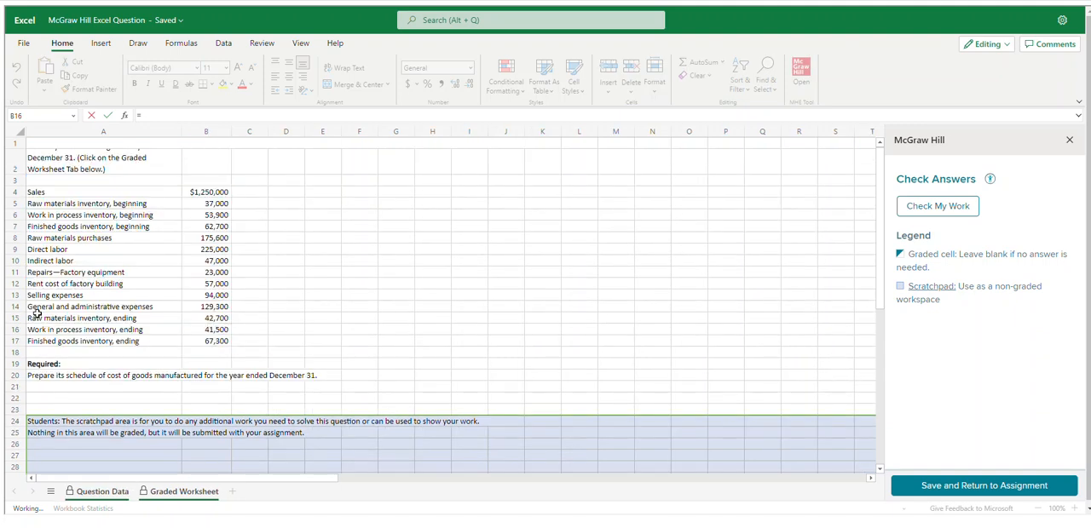
left_click(212, 285)
key("Return")
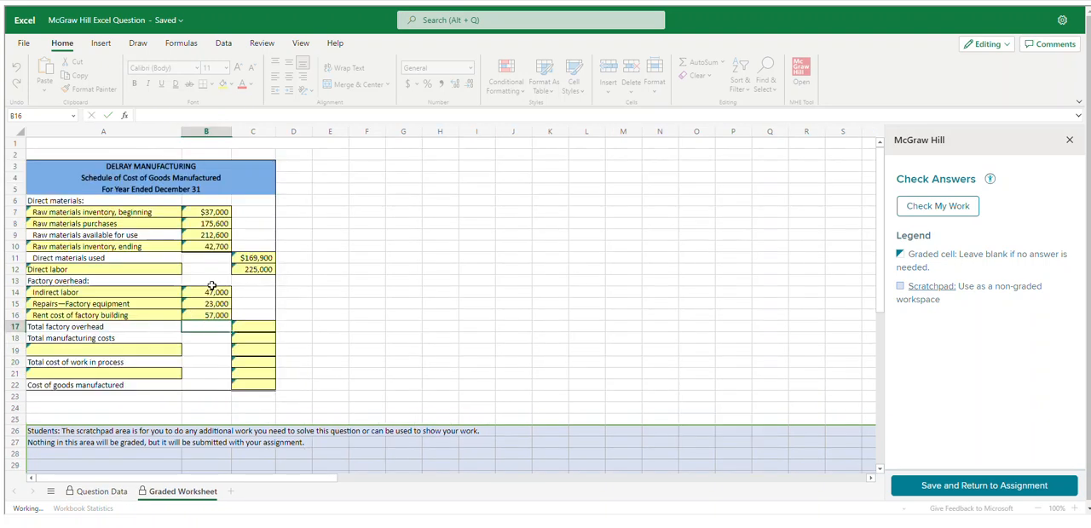
Calculate total factory overhead in cell C17 with the formula =B14+B15+B16
left_click(248, 329)
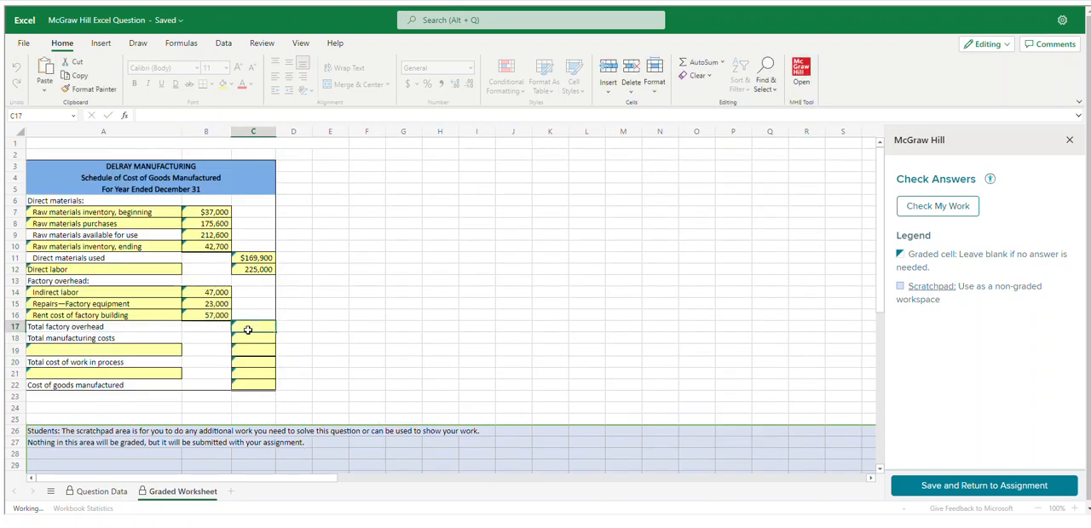
type("=")
left_click(212, 294)
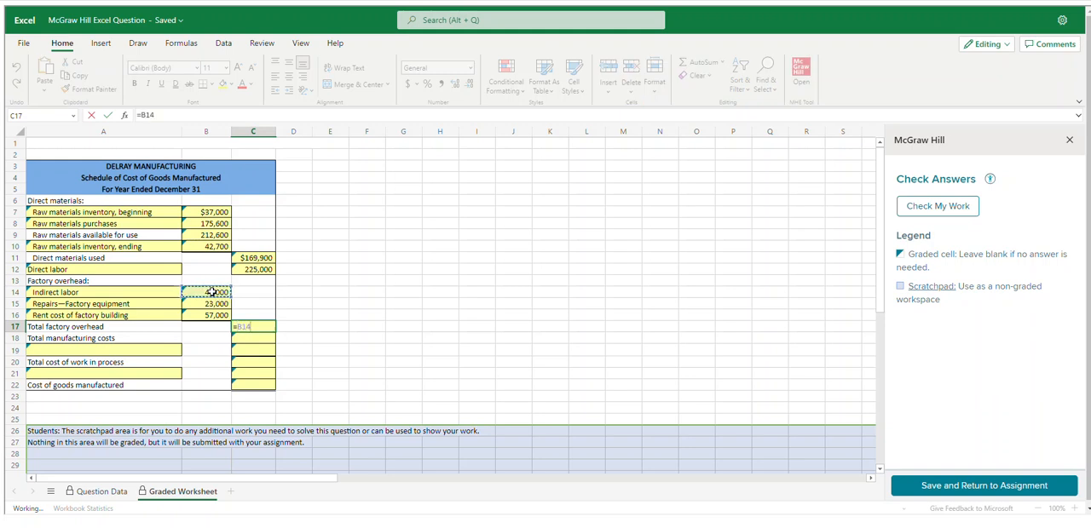
type("+")
left_click(220, 305)
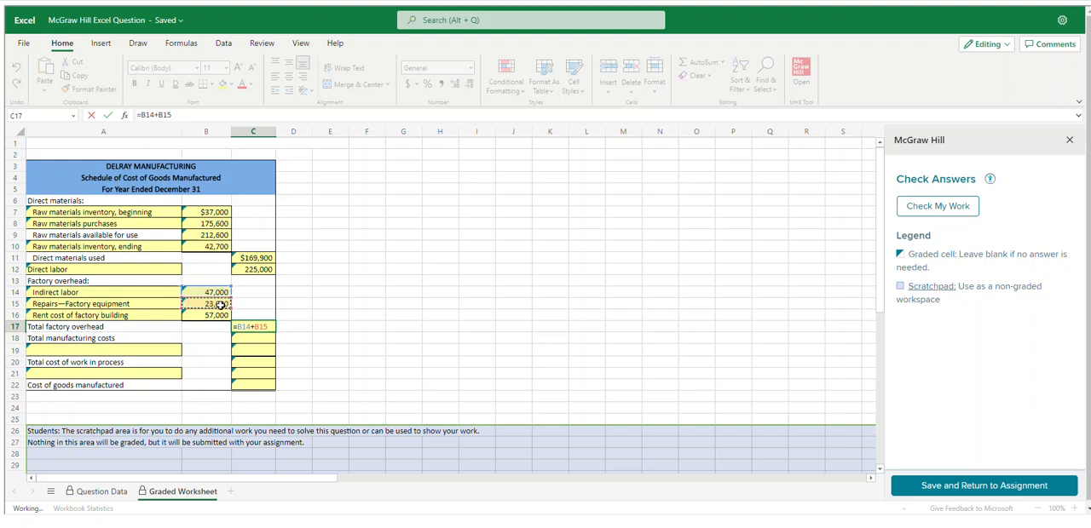
left_click(220, 315)
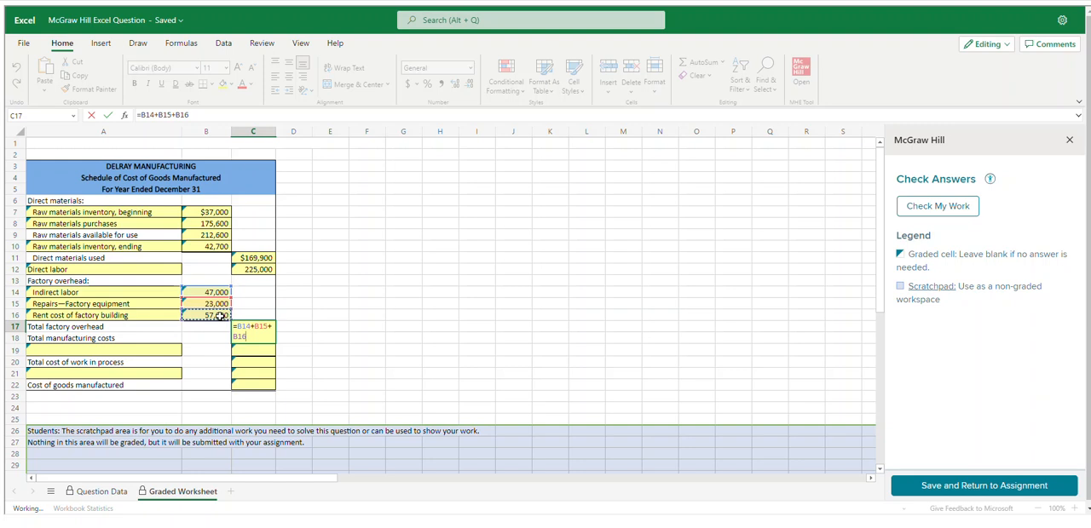
key("Return")
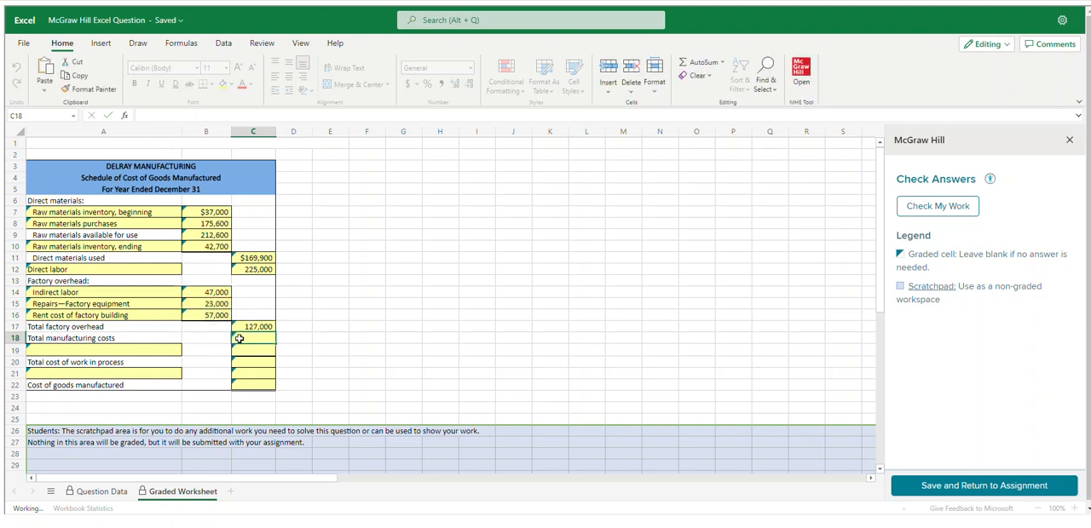
Calculate total manufacturing costs in cell C18 with the formula =C11+C12+C17
type("=")
left_click(238, 258)
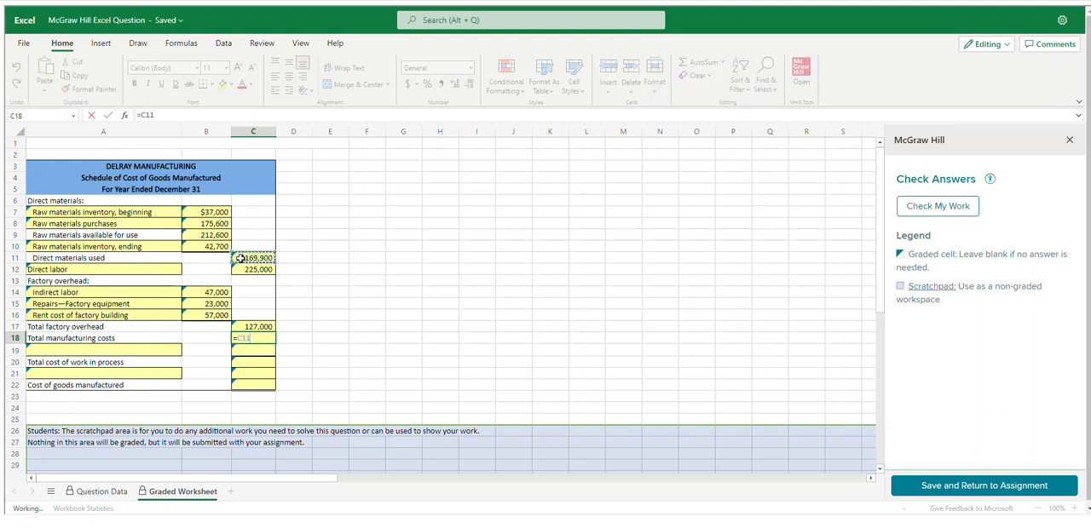
type("+")
left_click(252, 269)
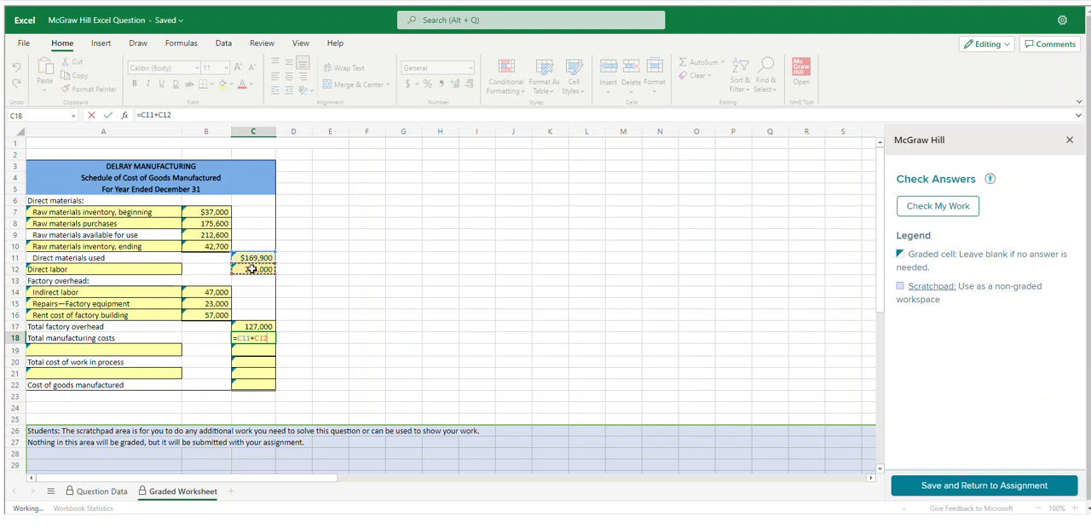
type("+")
left_click(258, 328)
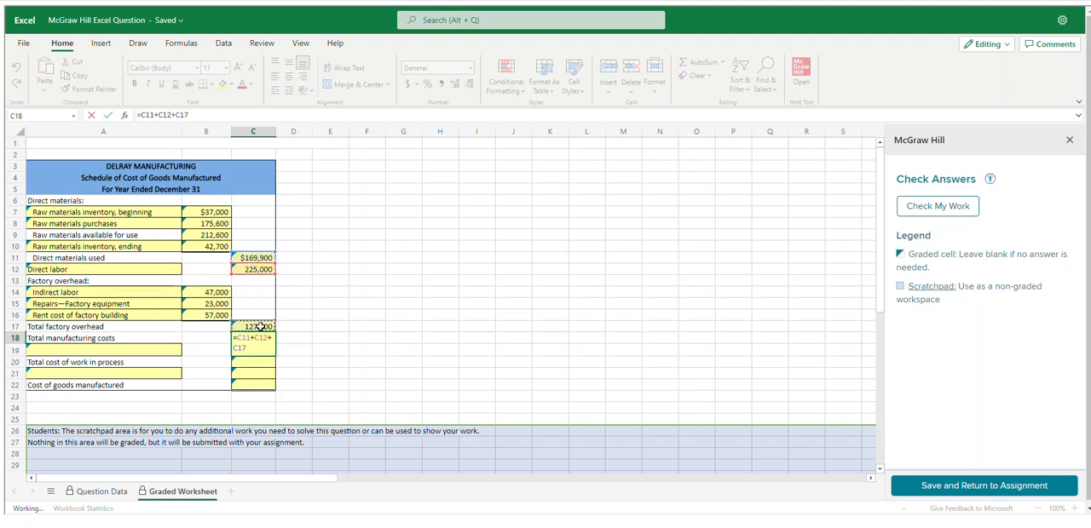
key("Return")
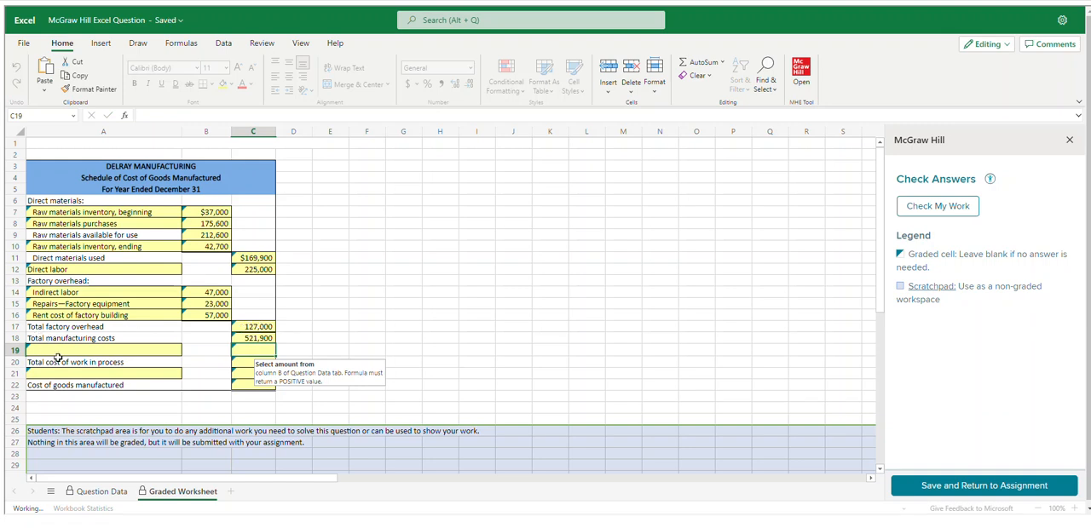
Link cell A19 to the beginning work in process inventory label with ='Question Data'!A6
left_click(60, 354)
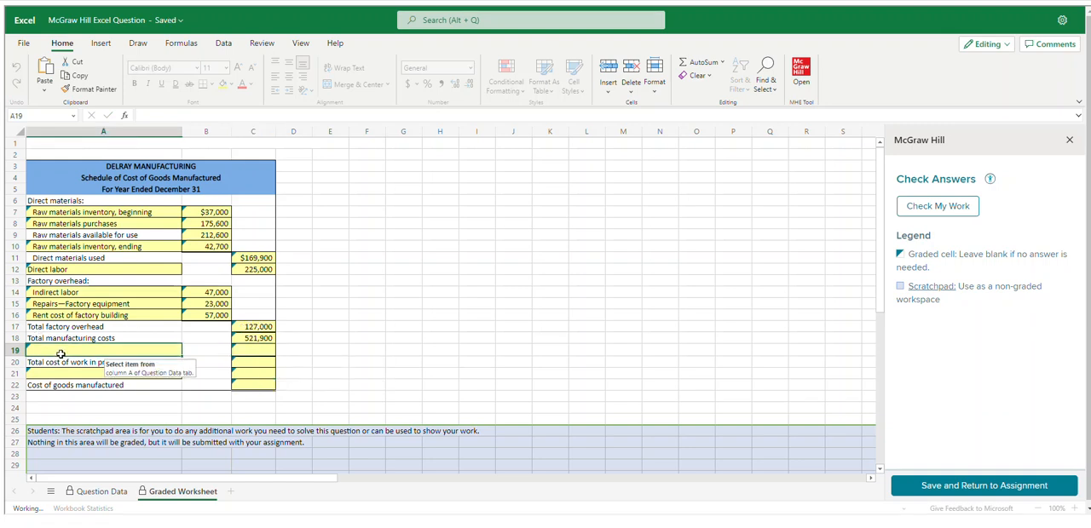
type("=")
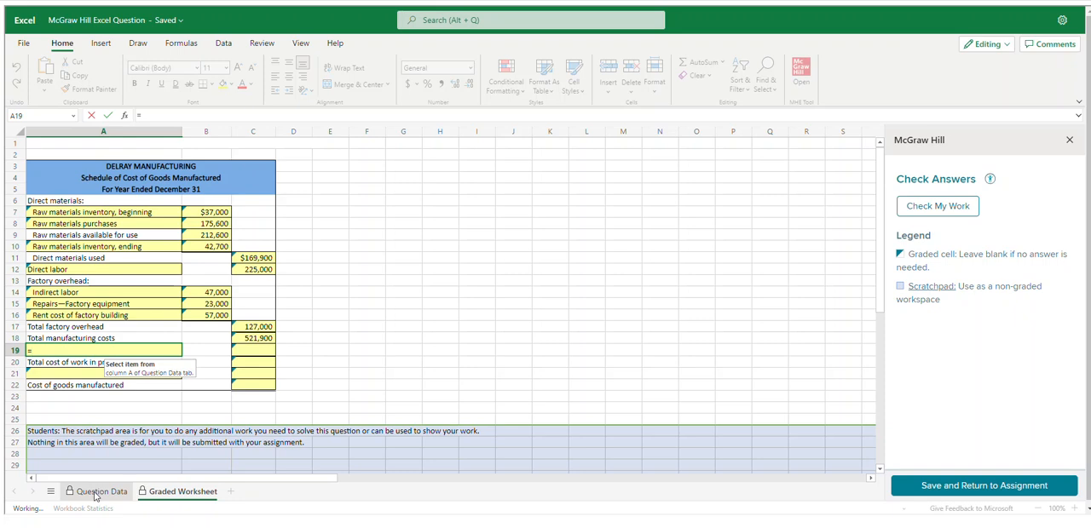
left_click(100, 491)
left_click(73, 216)
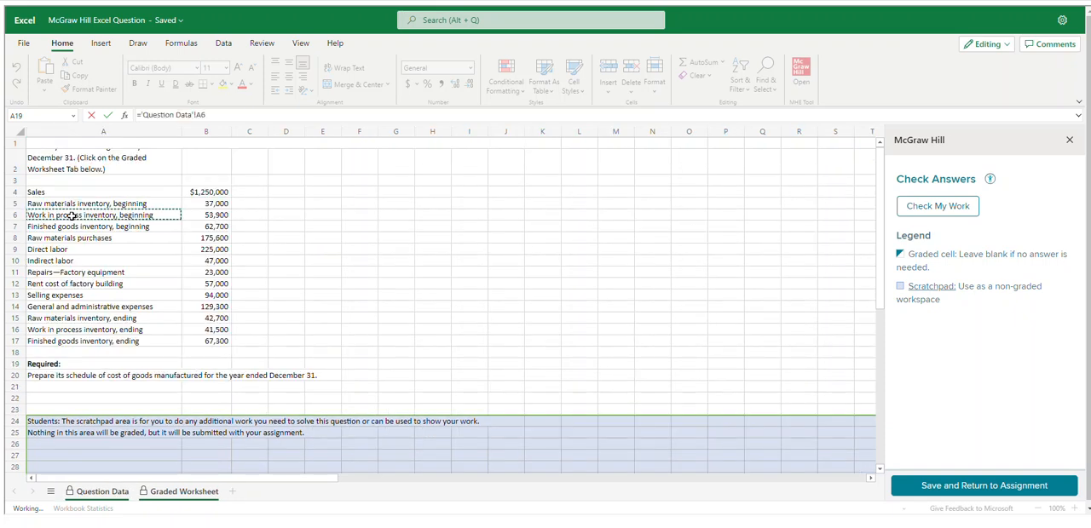
key("Return")
Link cell C19 to the beginning work in process inventory amount with ='Question Data'!B6
left_click(245, 353)
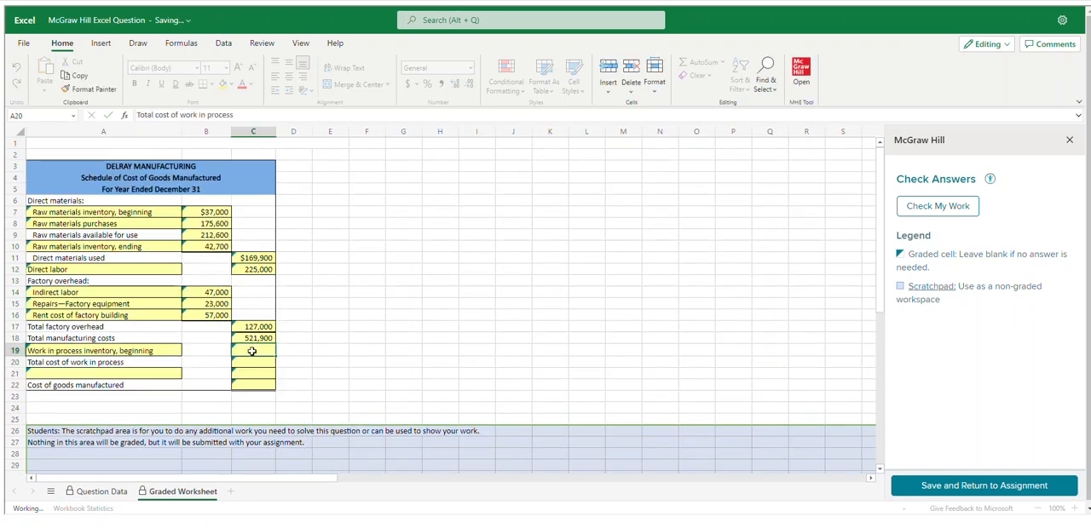
type("=")
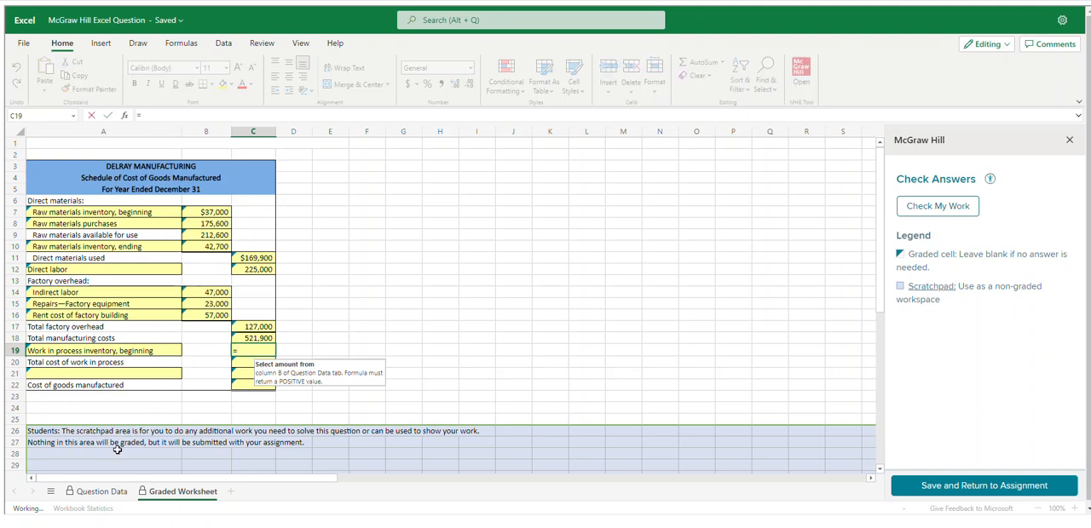
left_click(101, 491)
left_click(196, 218)
key("Return")
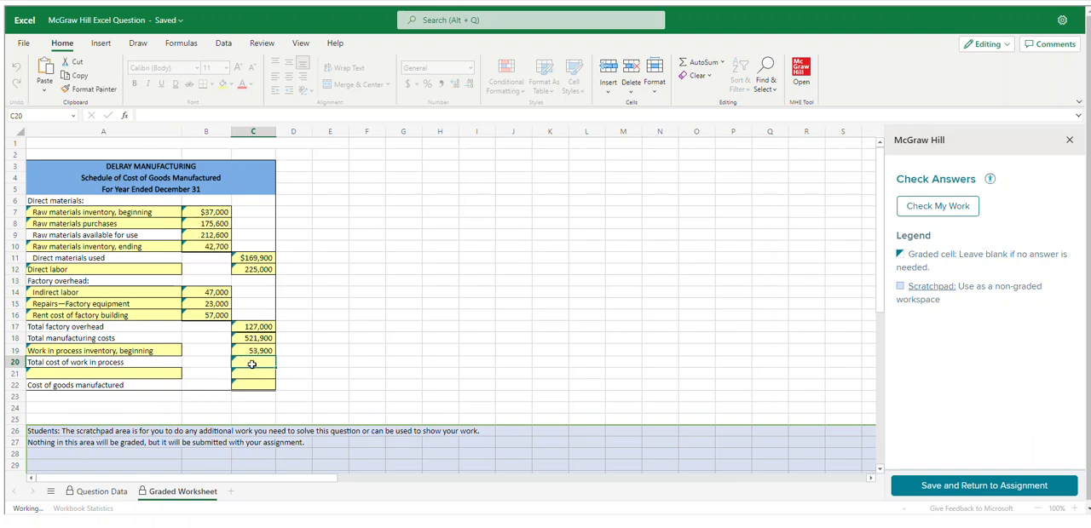
Calculate the total cost of work in process in cell C20 with the formula =C18+C19
type("=")
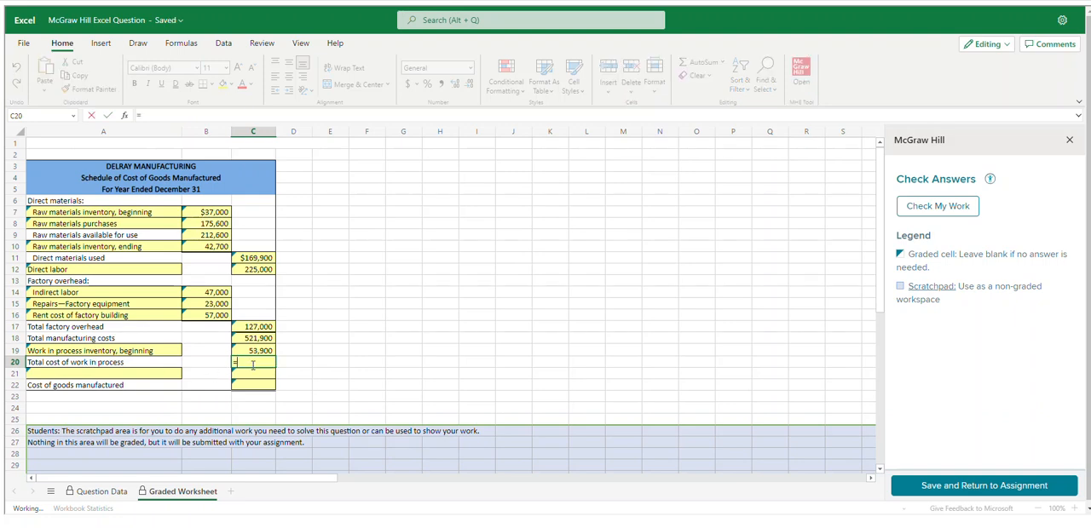
left_click(248, 338)
type("+")
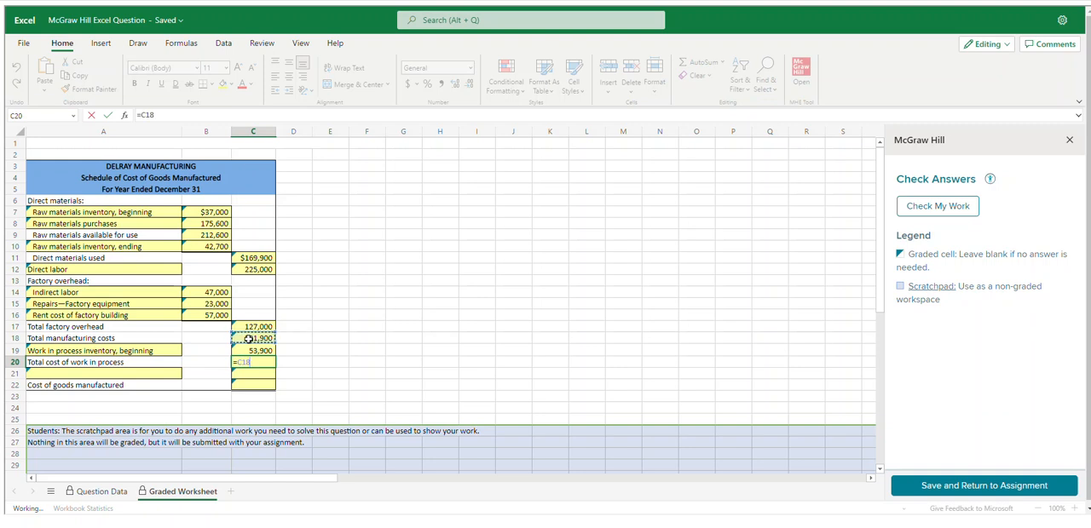
left_click(253, 350)
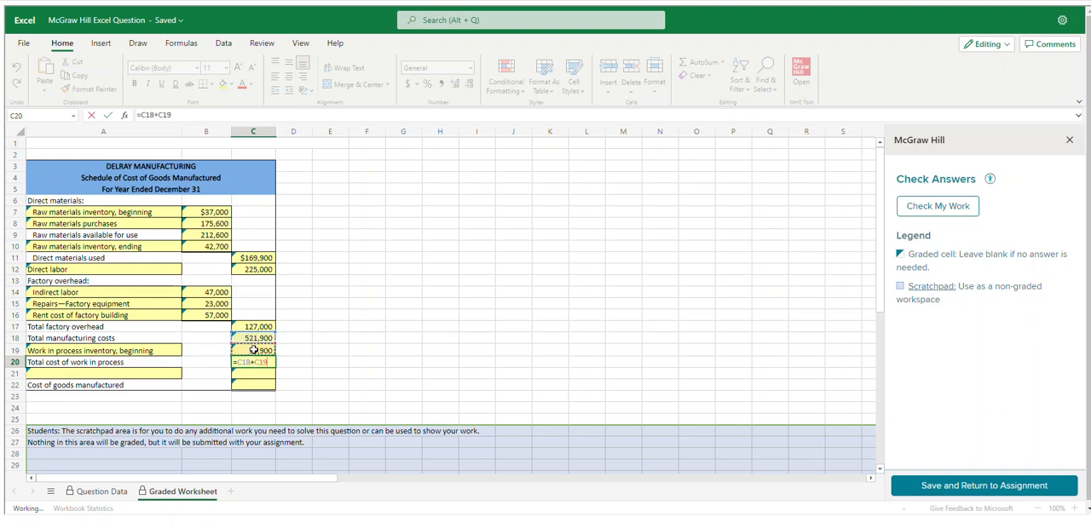
key("Return")
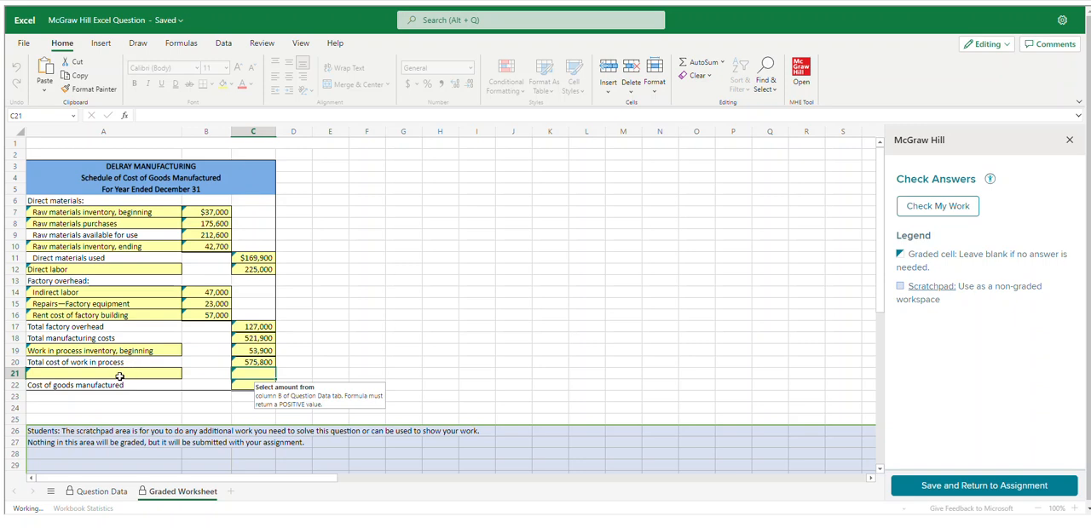
Link cell A21 to the ending work in process inventory label with ='Question Data'!A16
left_click(120, 374)
type("=")
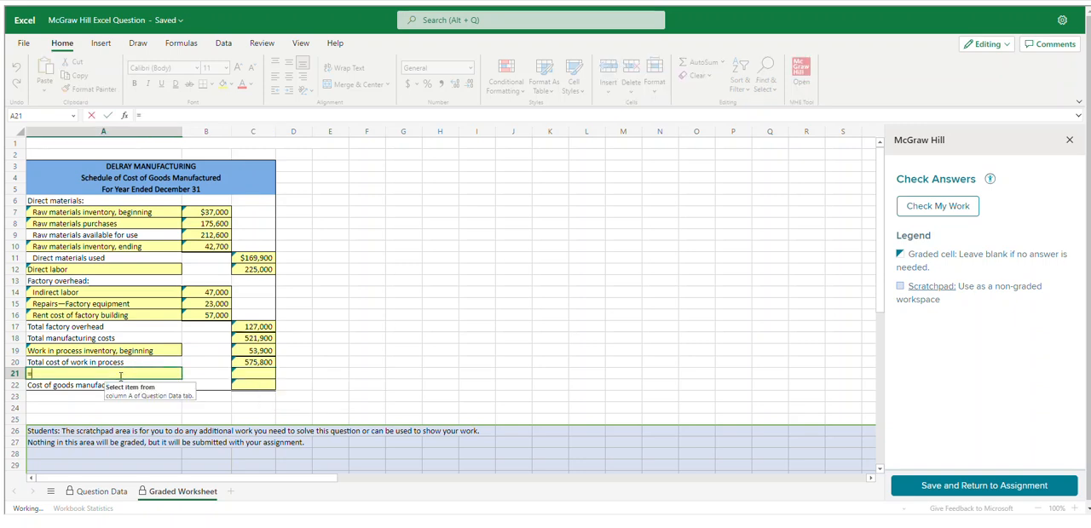
left_click(101, 491)
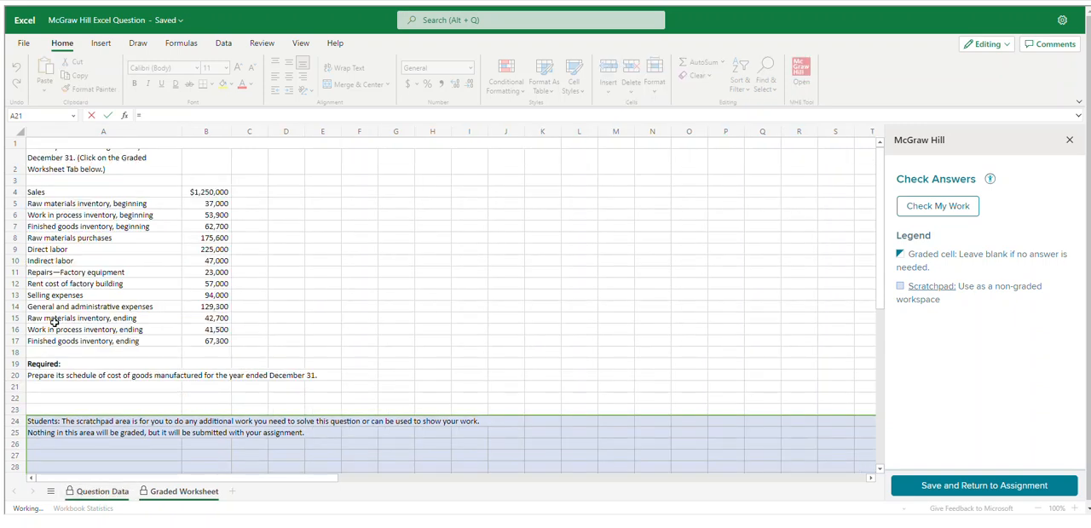
left_click(132, 330)
key("Return")
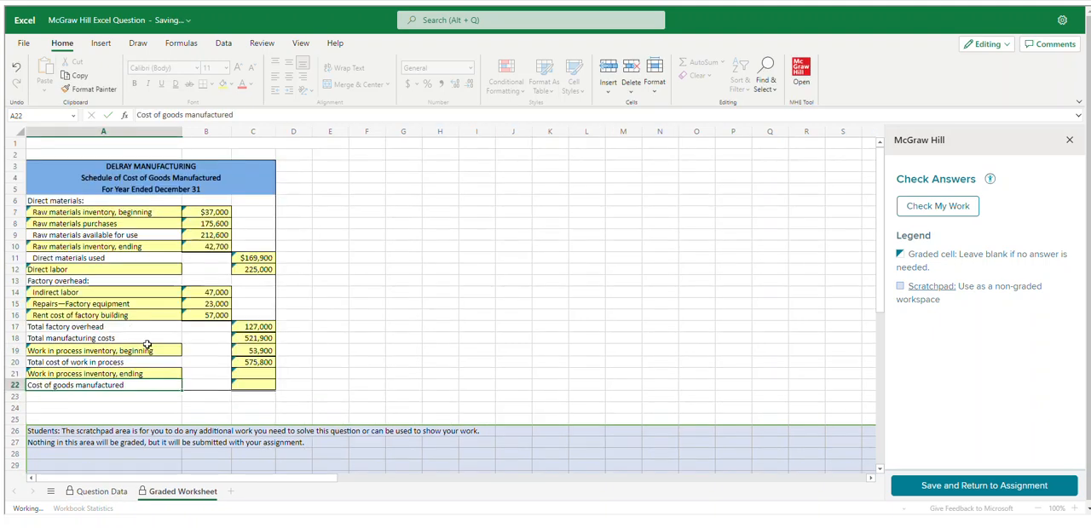
Link cell C21 to the ending work in process inventory amount with ='Question Data'!B16
left_click(263, 368)
type("=")
left_click(99, 491)
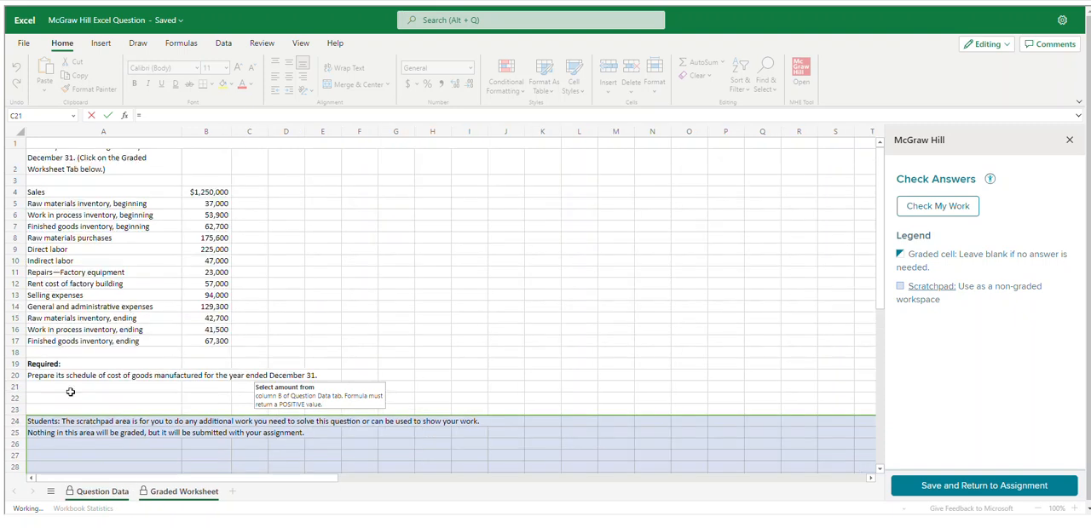
left_click(197, 334)
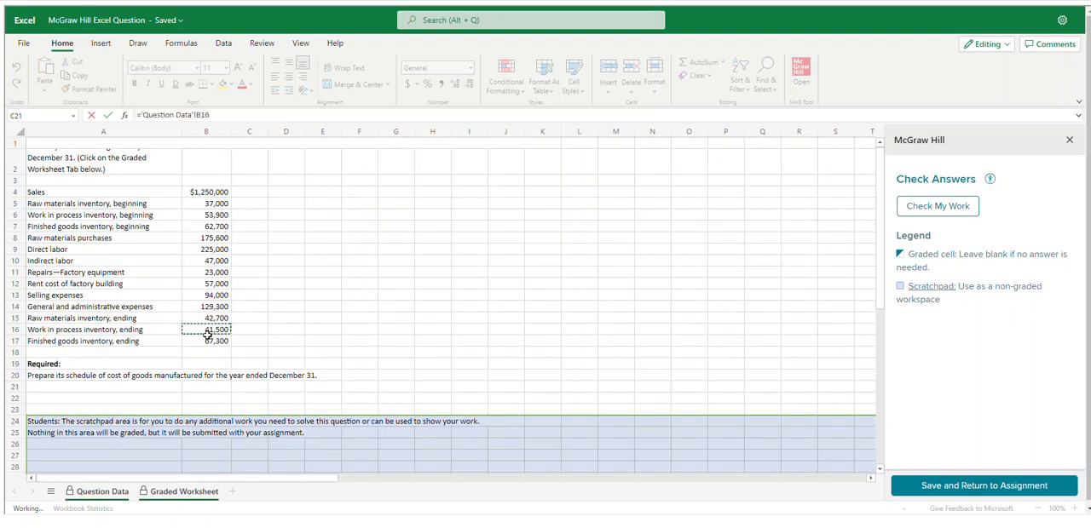
key("Return")
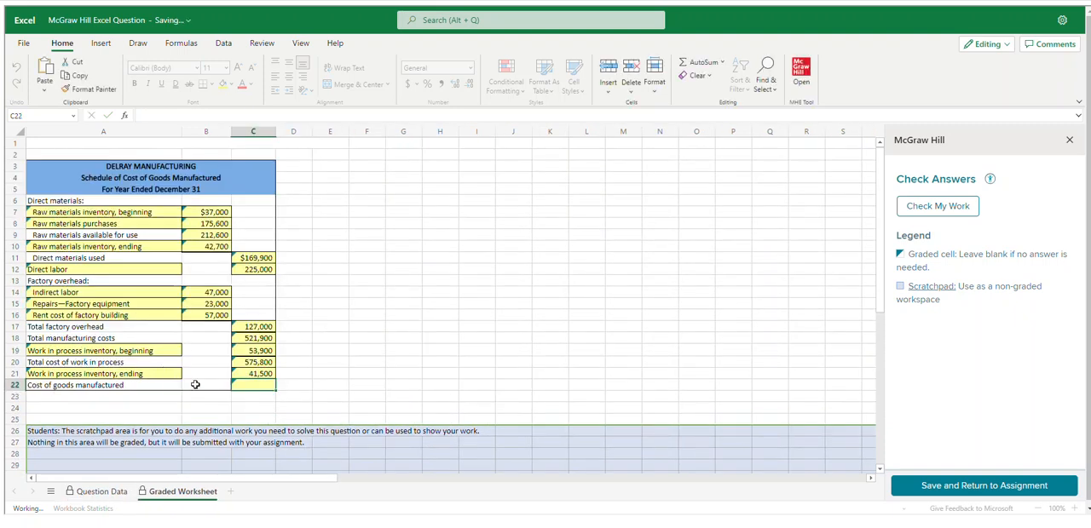
Calculate the cost of goods manufactured in cell C22 with the formula =C20-C21
left_click_drag(251, 380, 254, 390)
type("=")
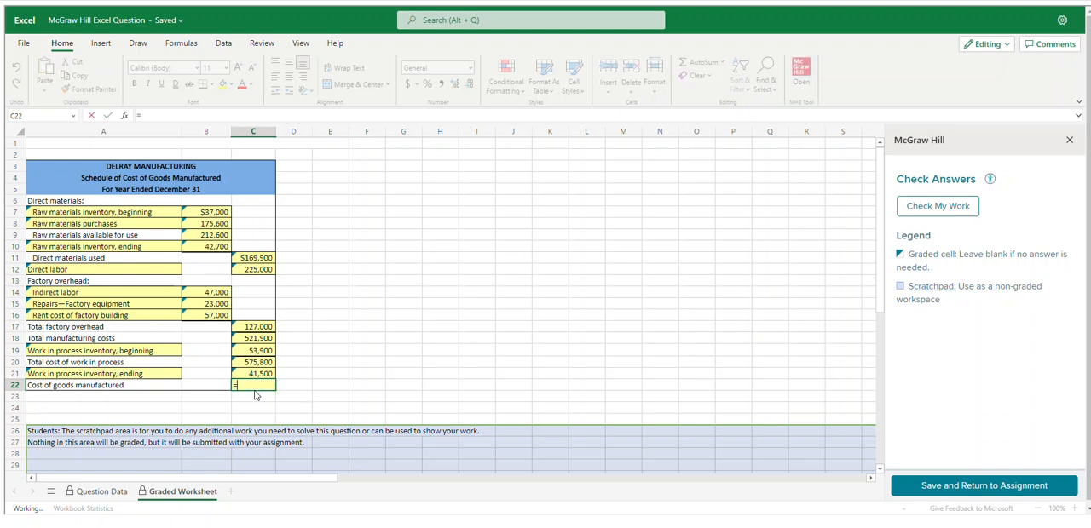
left_click(252, 364)
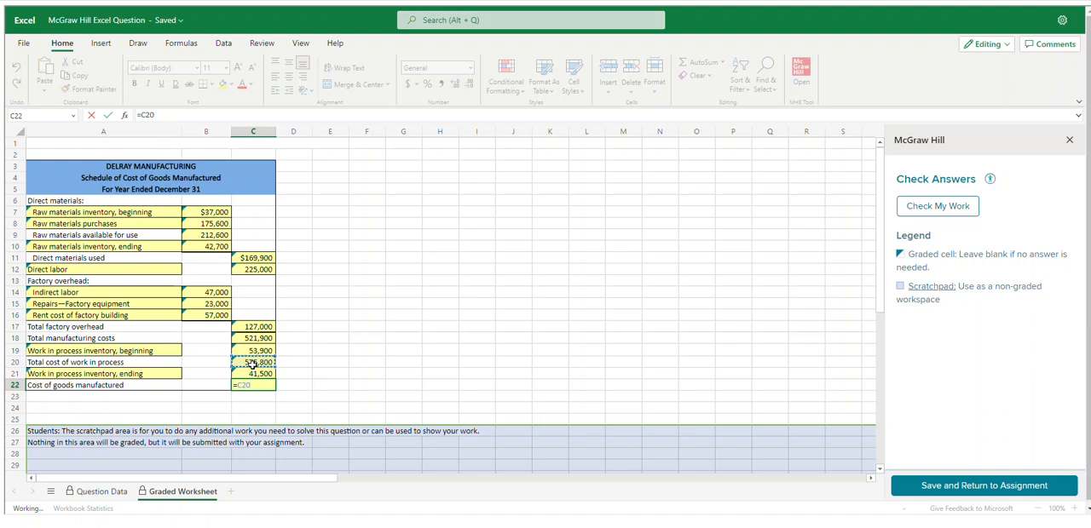
type("-")
left_click(266, 375)
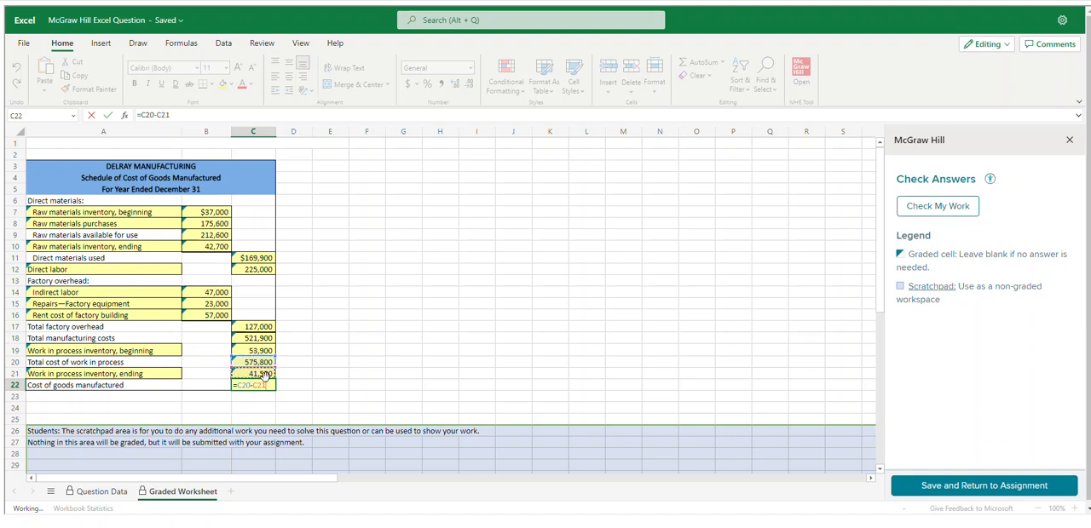
key("Return")
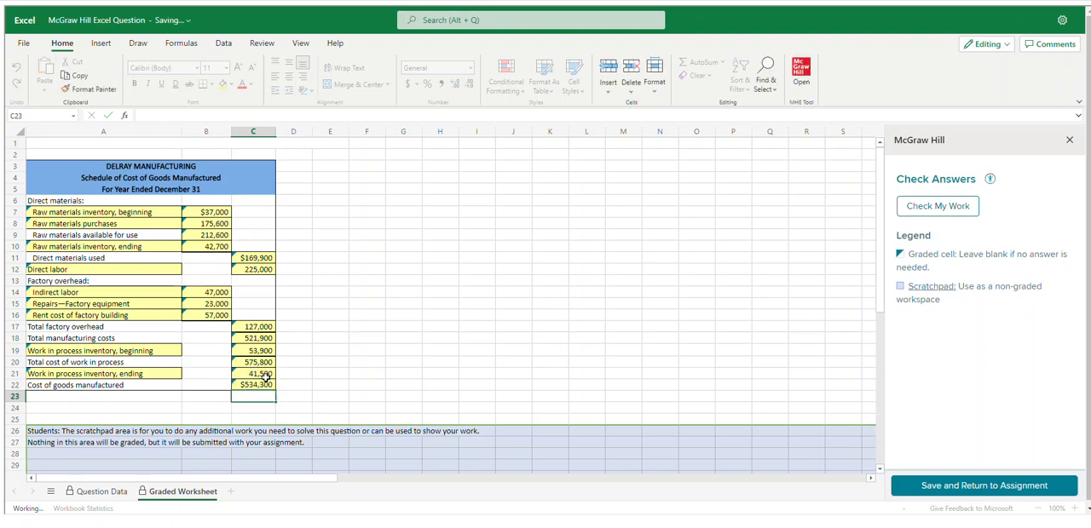
Check the completed schedule's answers, then save the workbook and return to the Connect assignment
left_click(933, 207)
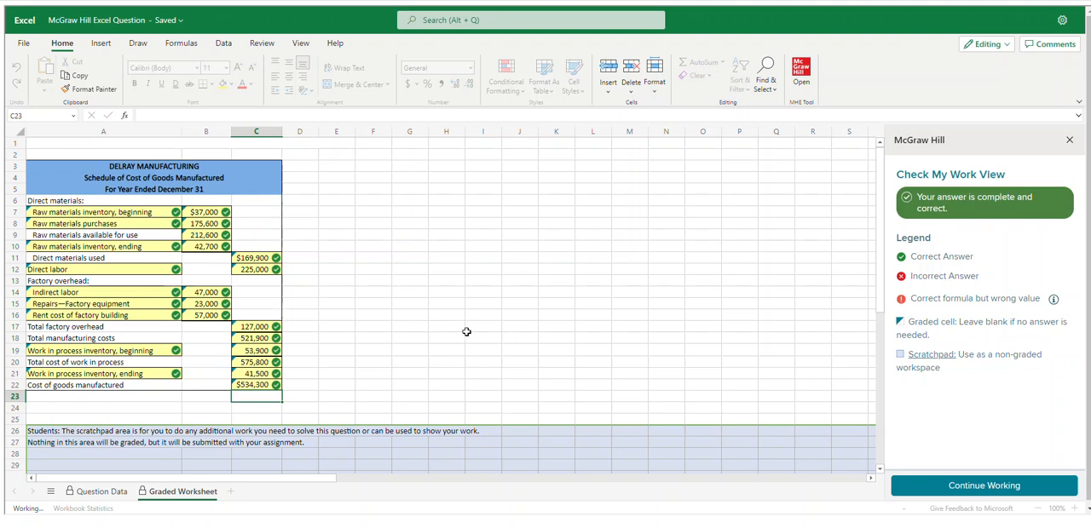
left_click(984, 486)
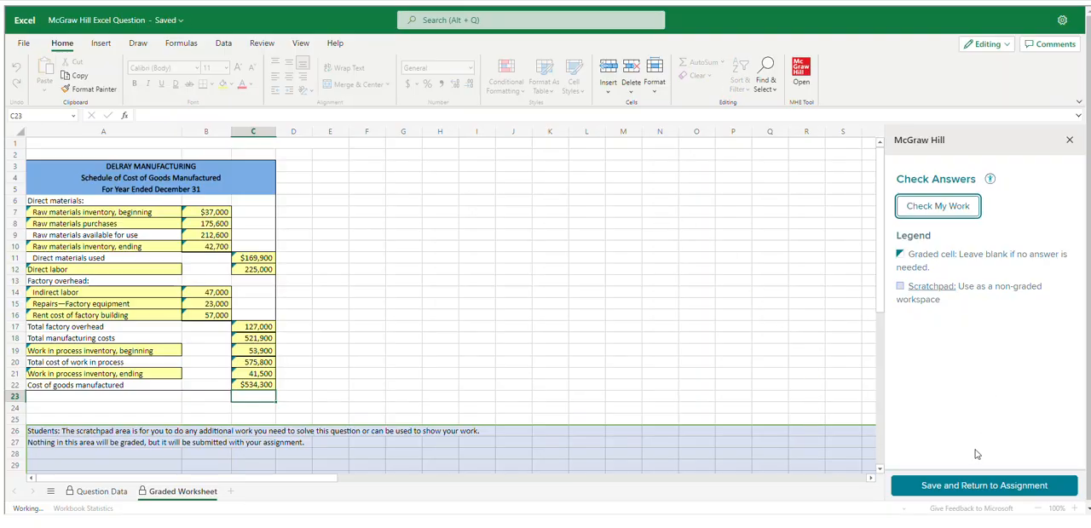
left_click(927, 493)
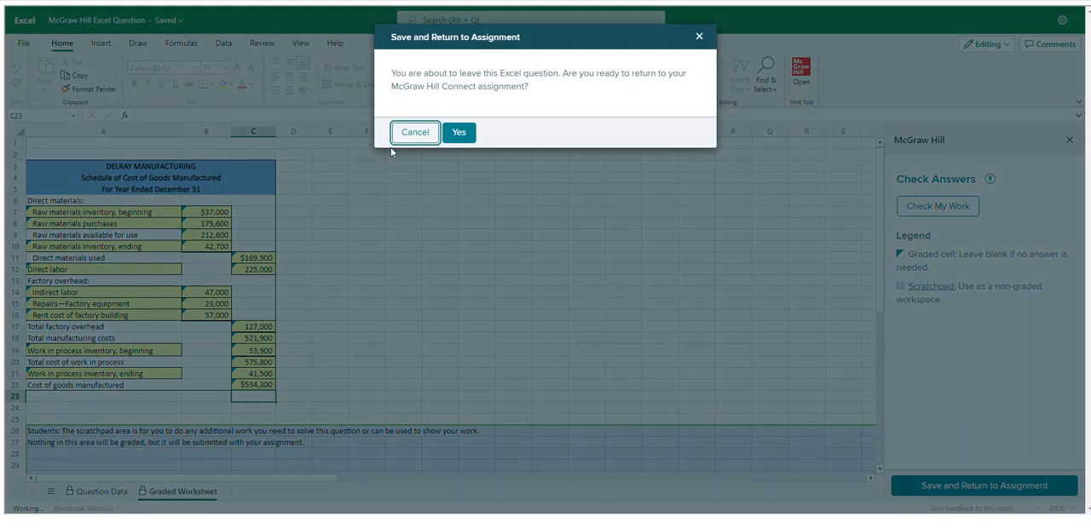
left_click(458, 134)
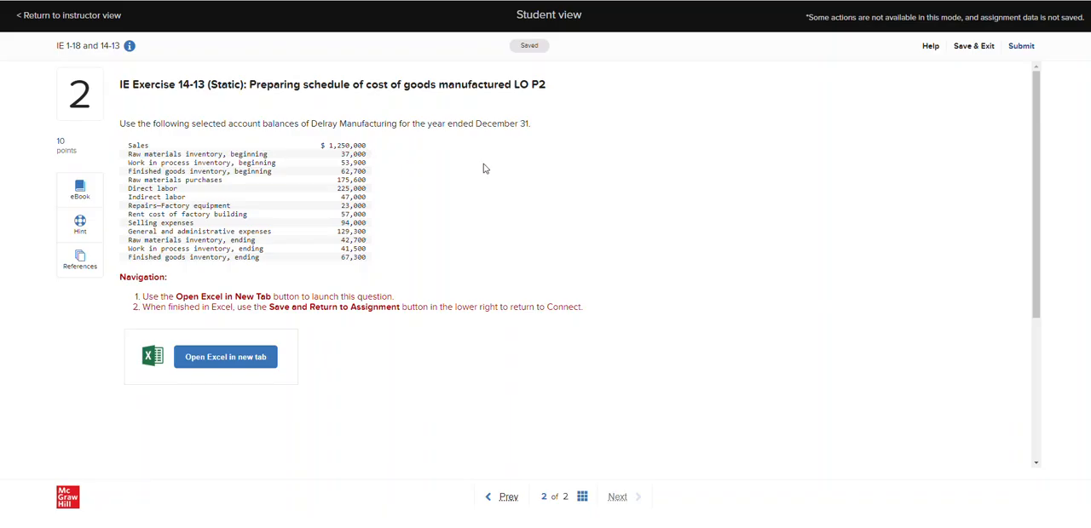